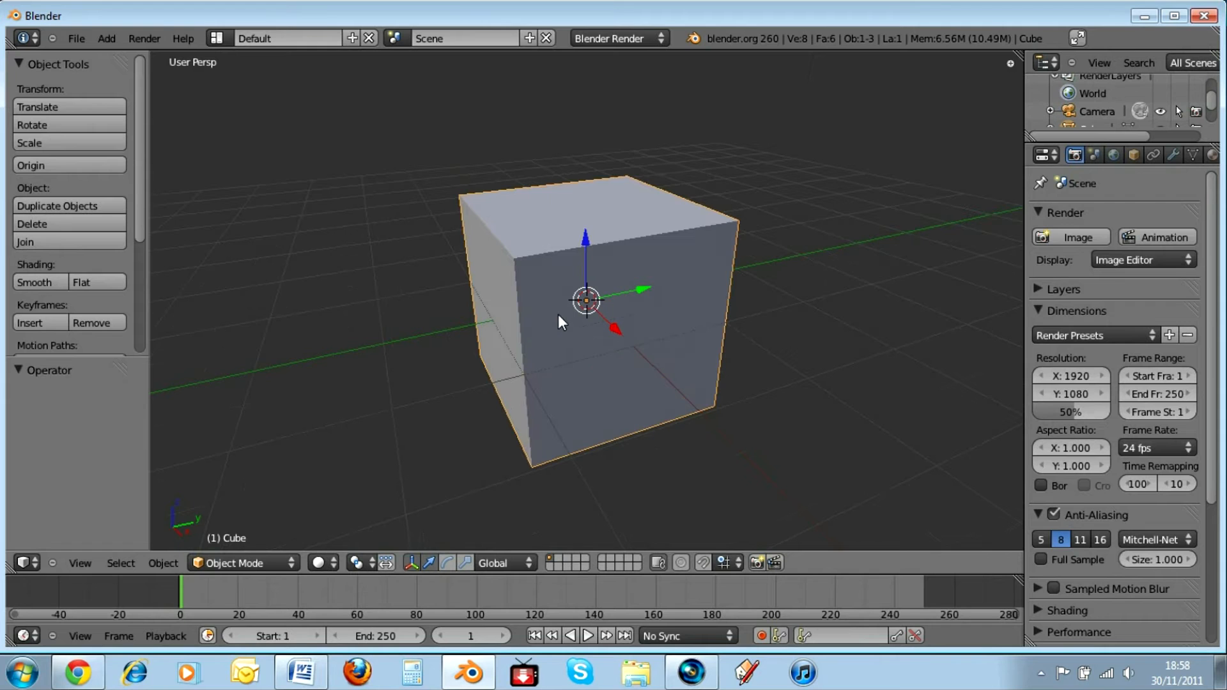
Display the scene in wireframe and add a plane mesh at the centre of the cube.
key("z")
scroll(558, 313, "up", 4)
scroll(557, 313, "down", 3)
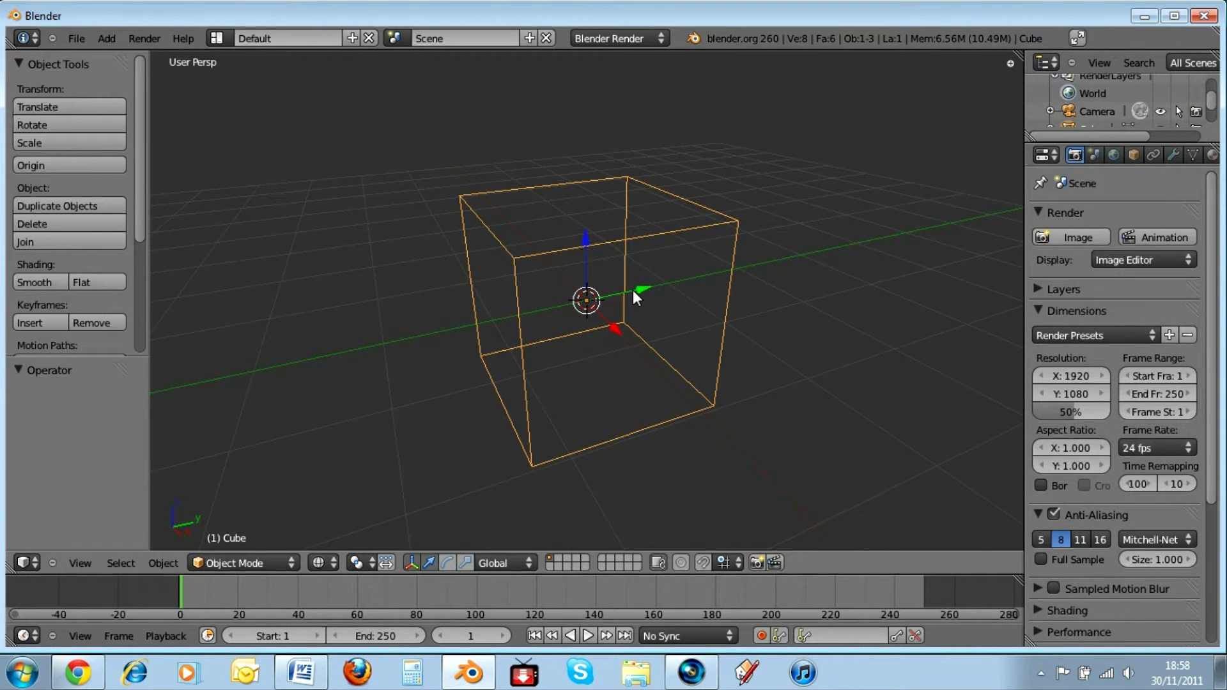
key("shift+a")
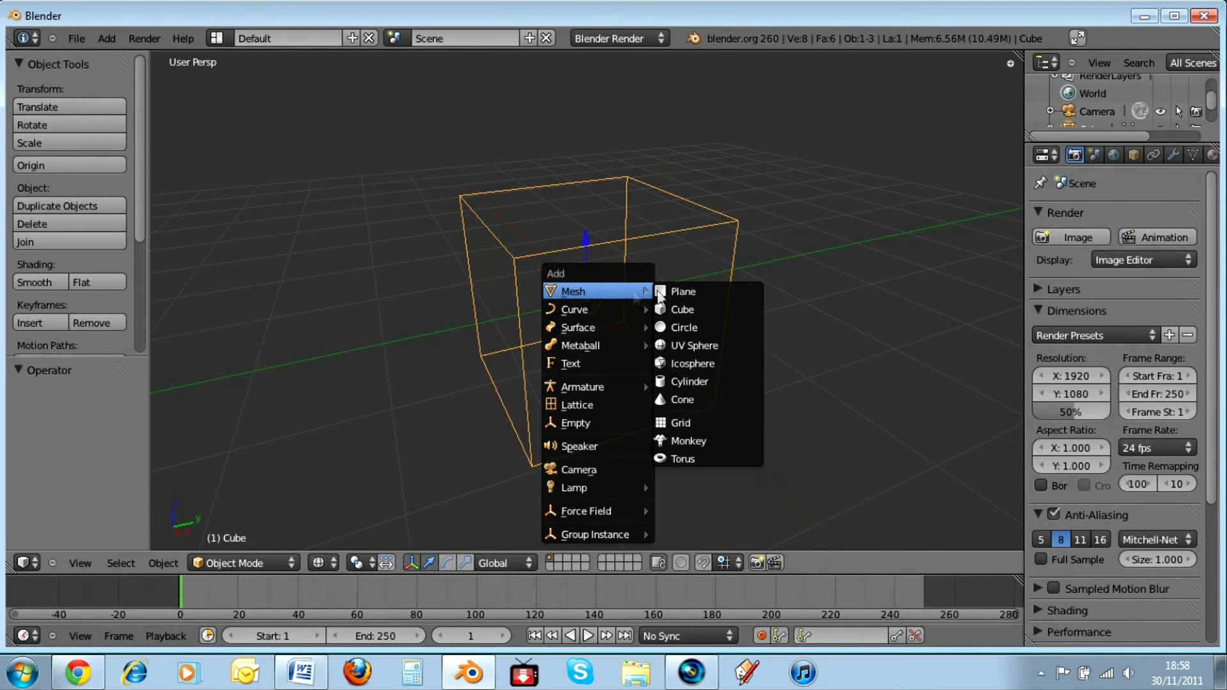
left_click(684, 291)
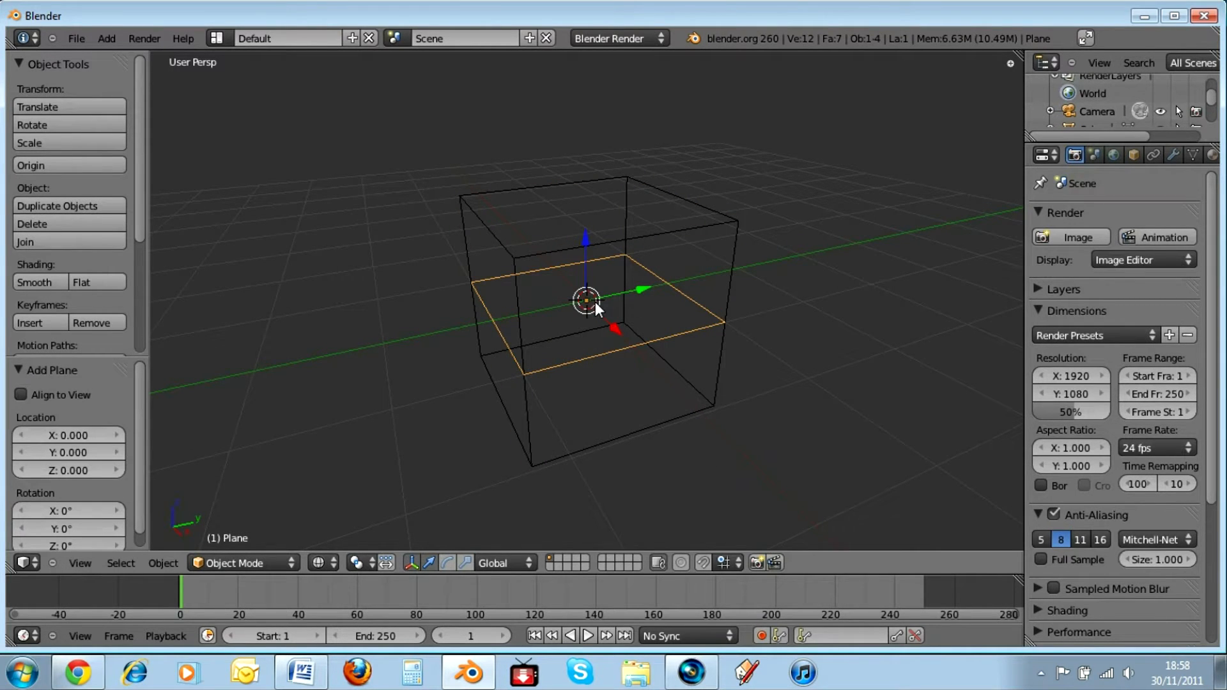
Move the plane down about 1.013 along the Z axis to the base of the cube.
key("g")
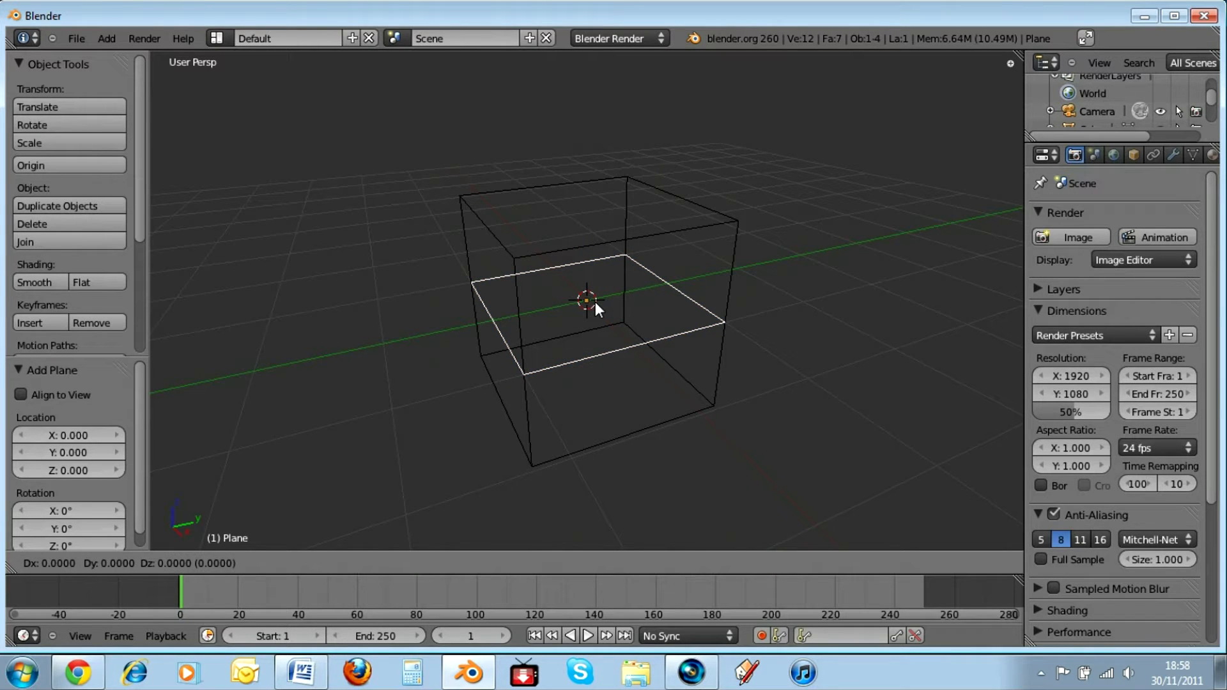
key("z")
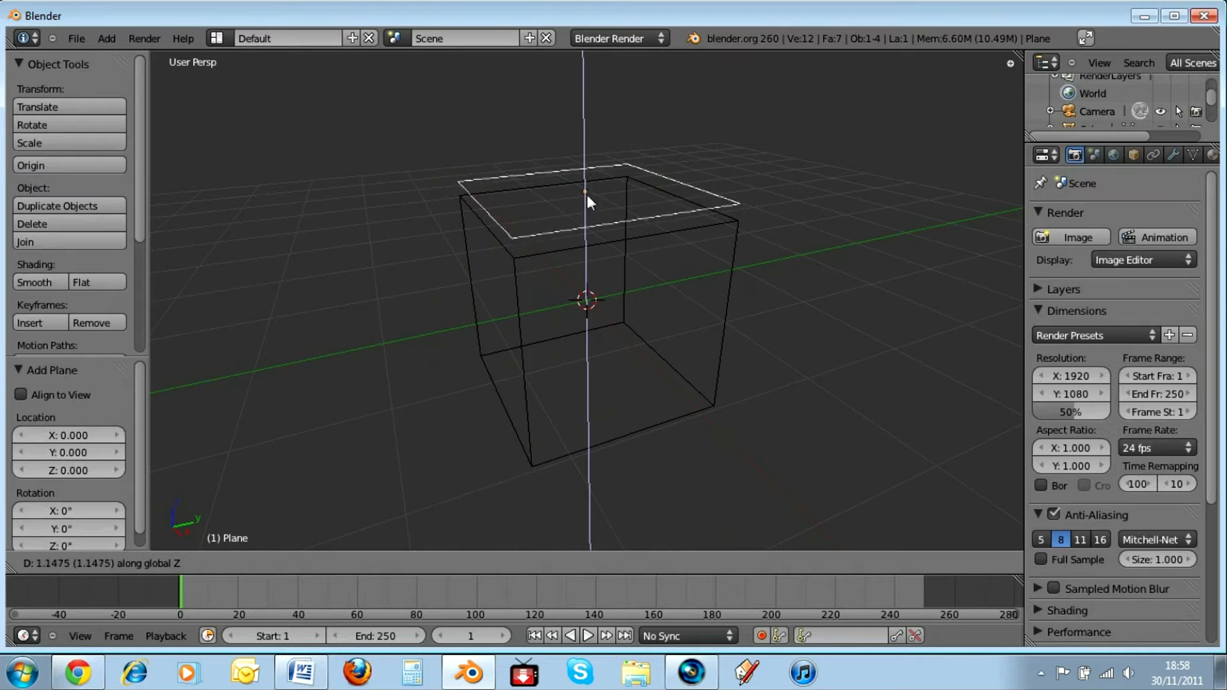
left_click(600, 385)
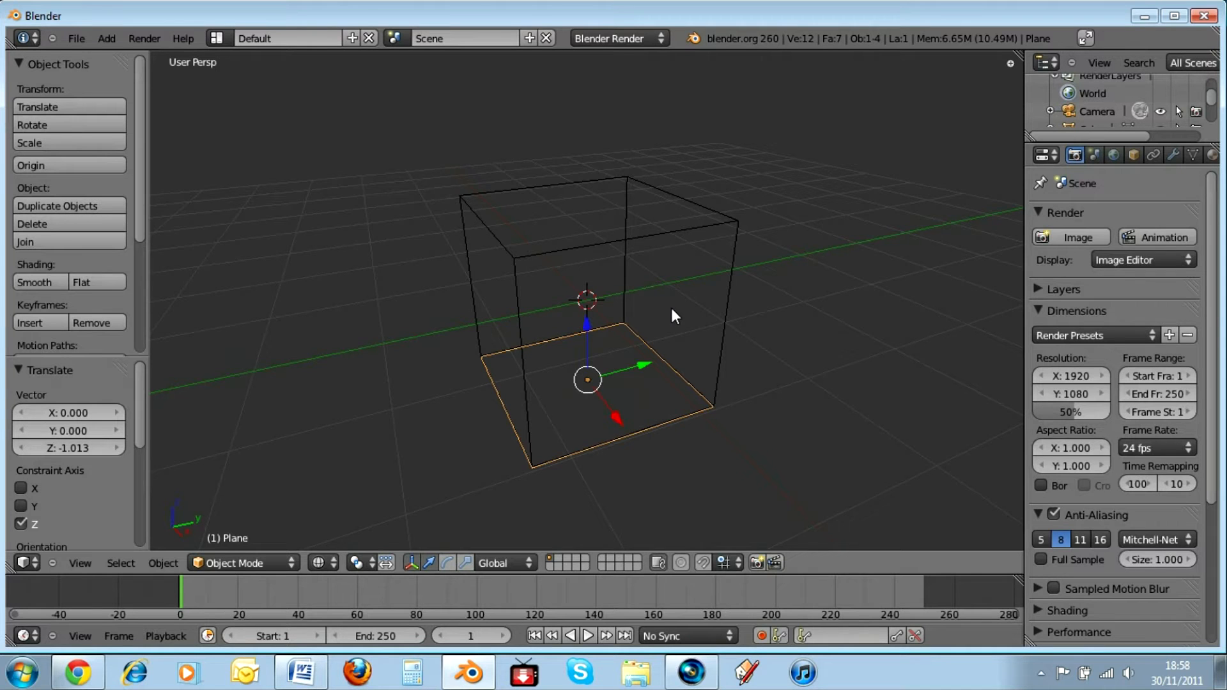
Add a UV sphere inside the cube and scale it uniformly to about 0.216.
scroll(673, 308, "down", 8)
scroll(657, 332, "up", 4)
scroll(706, 382, "up", 2)
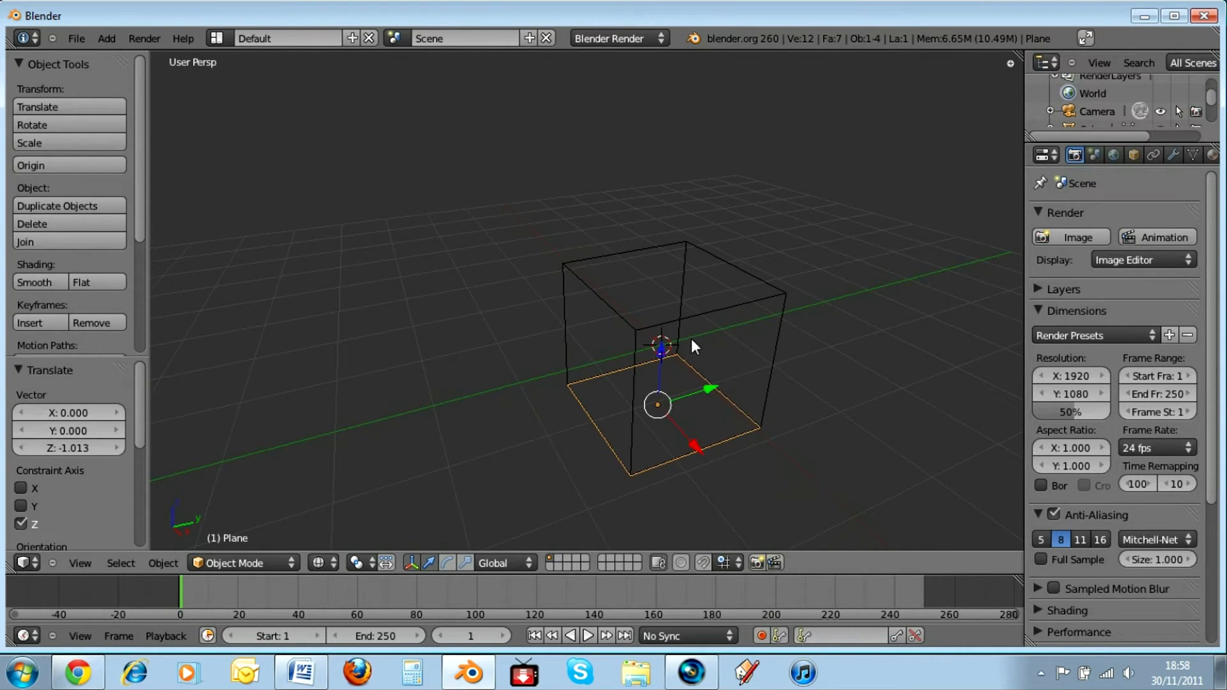
key("shift+a")
mouse_move(669, 331)
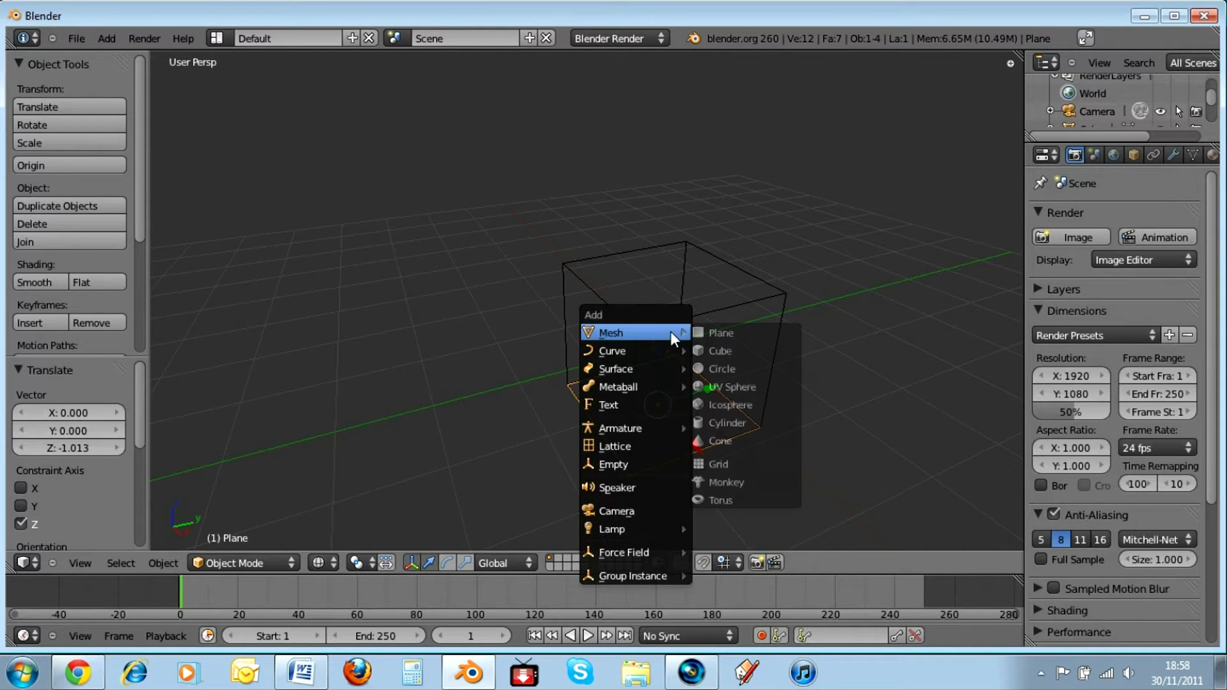
left_click(742, 386)
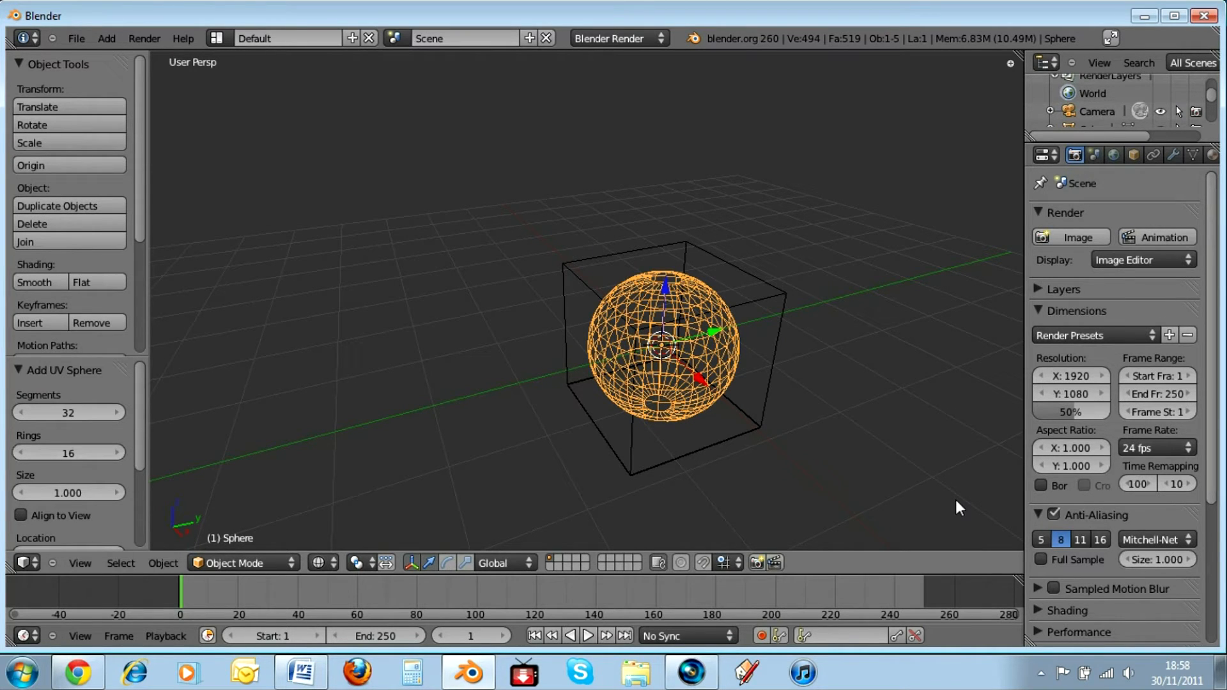
key("s")
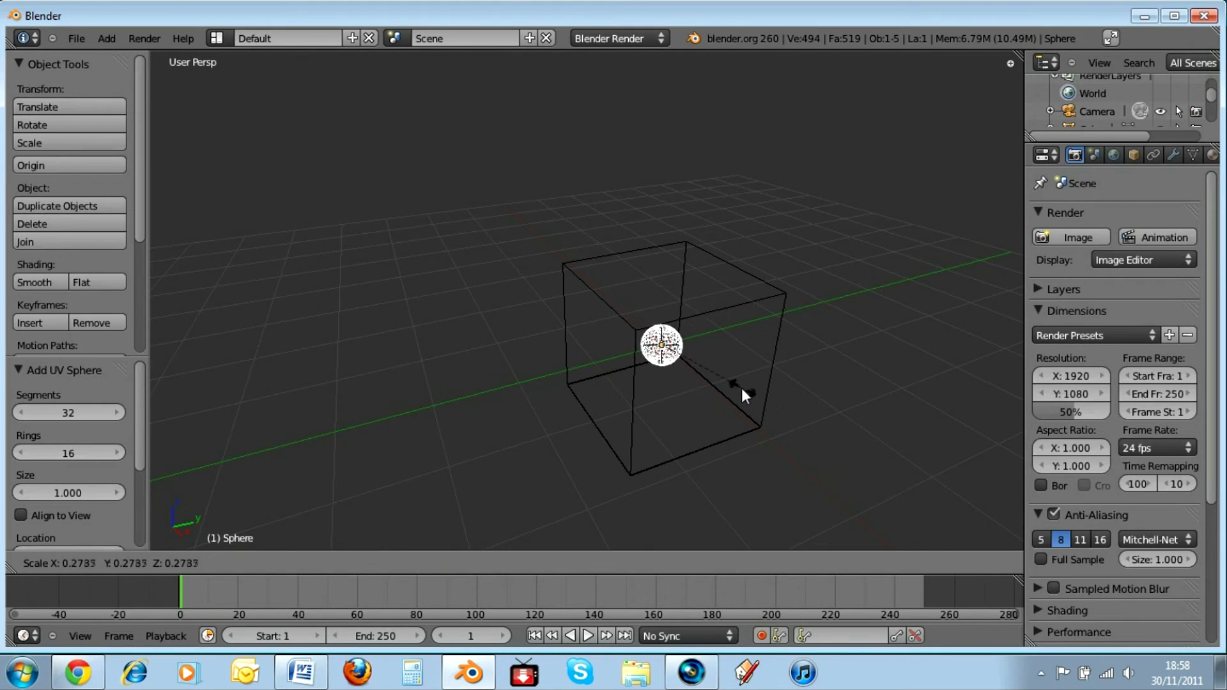
left_click(724, 379)
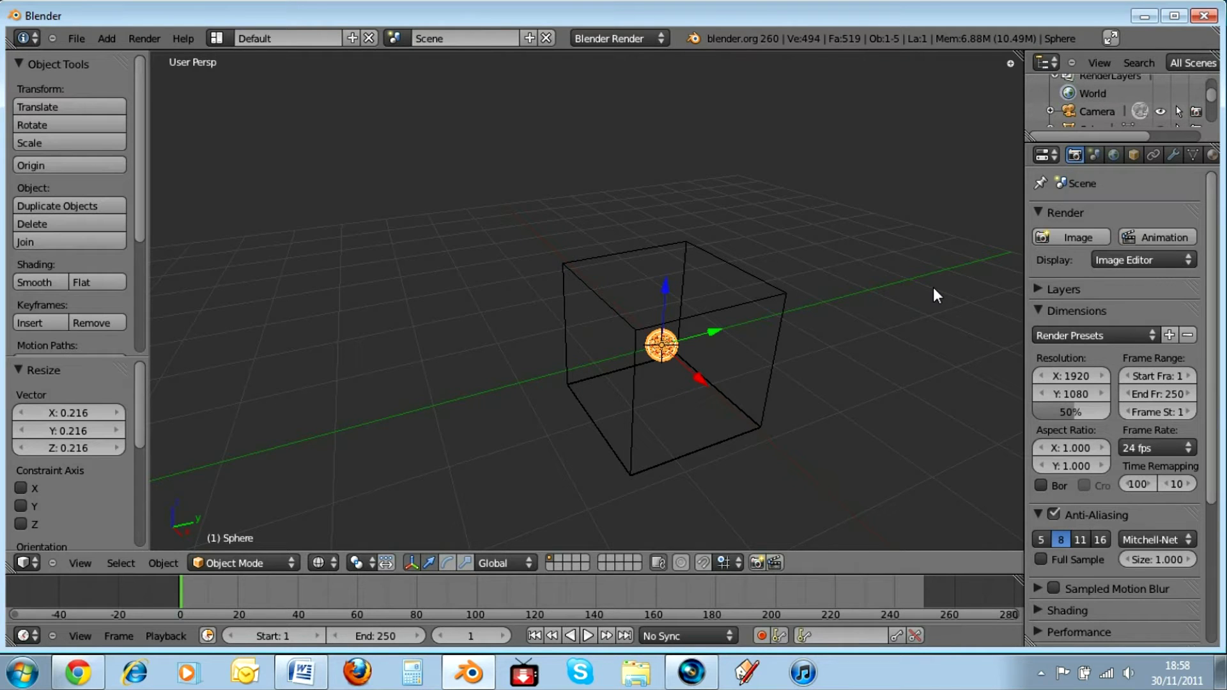
In front orthographic view, raise the small sphere about 0.749 along the Z axis, near the top of the cube.
key("KP_5")
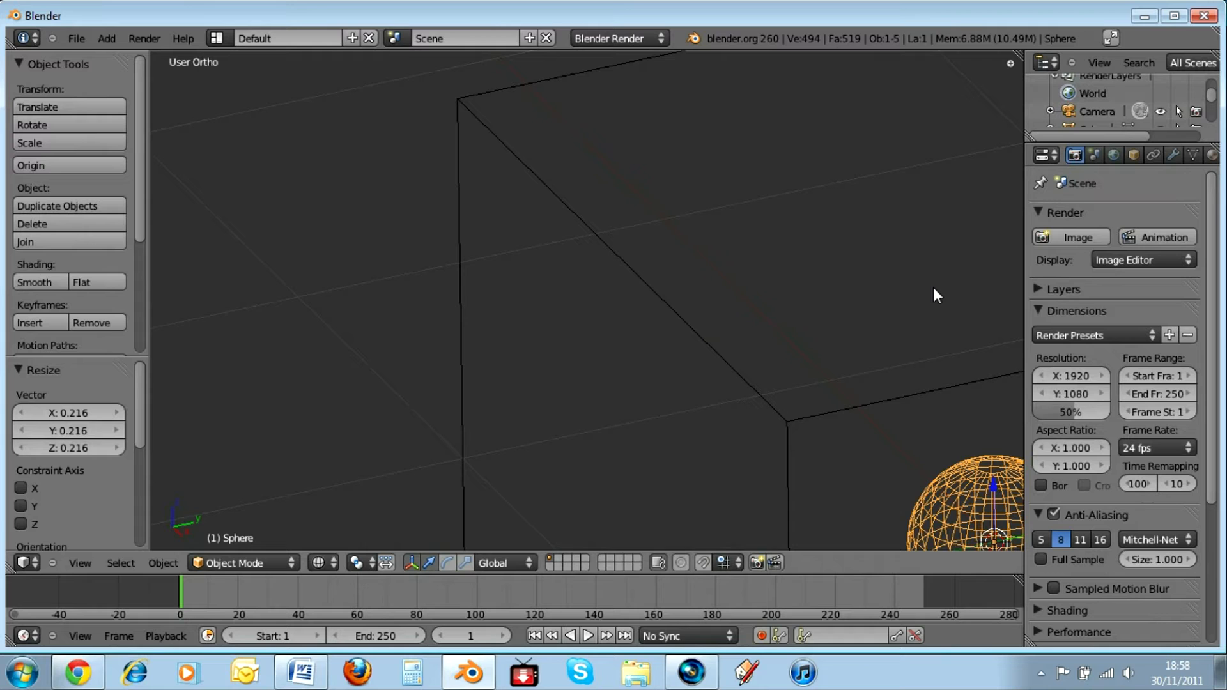
key("KP_1")
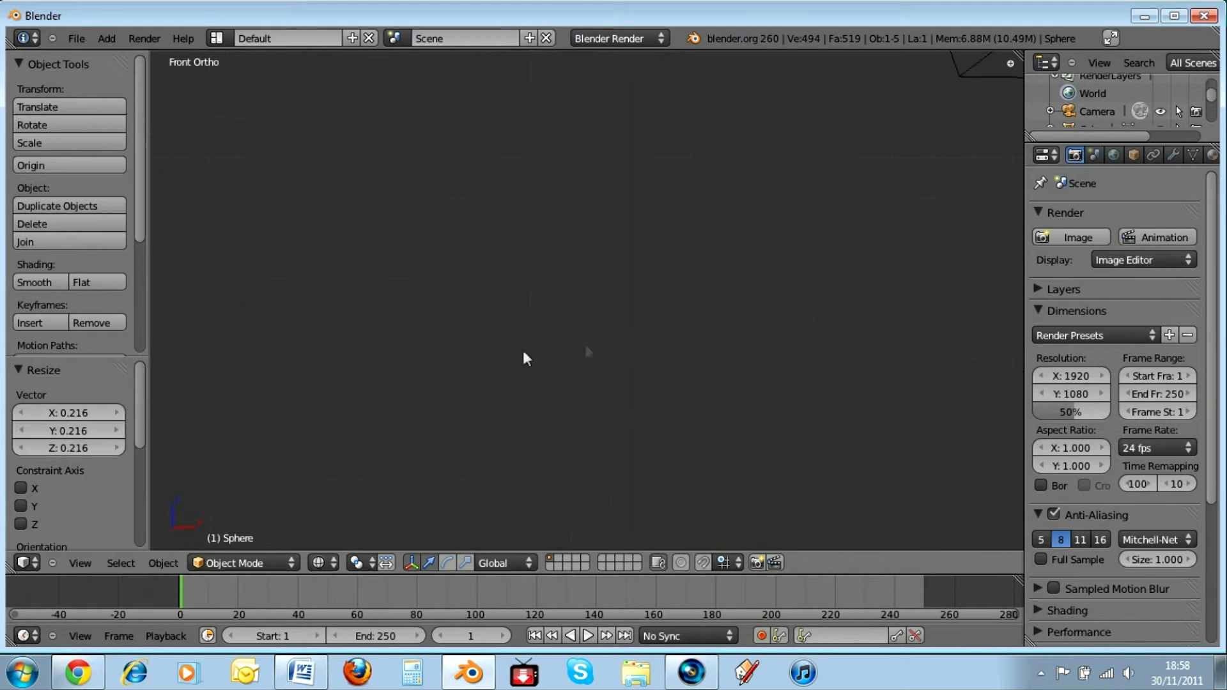
key("Home")
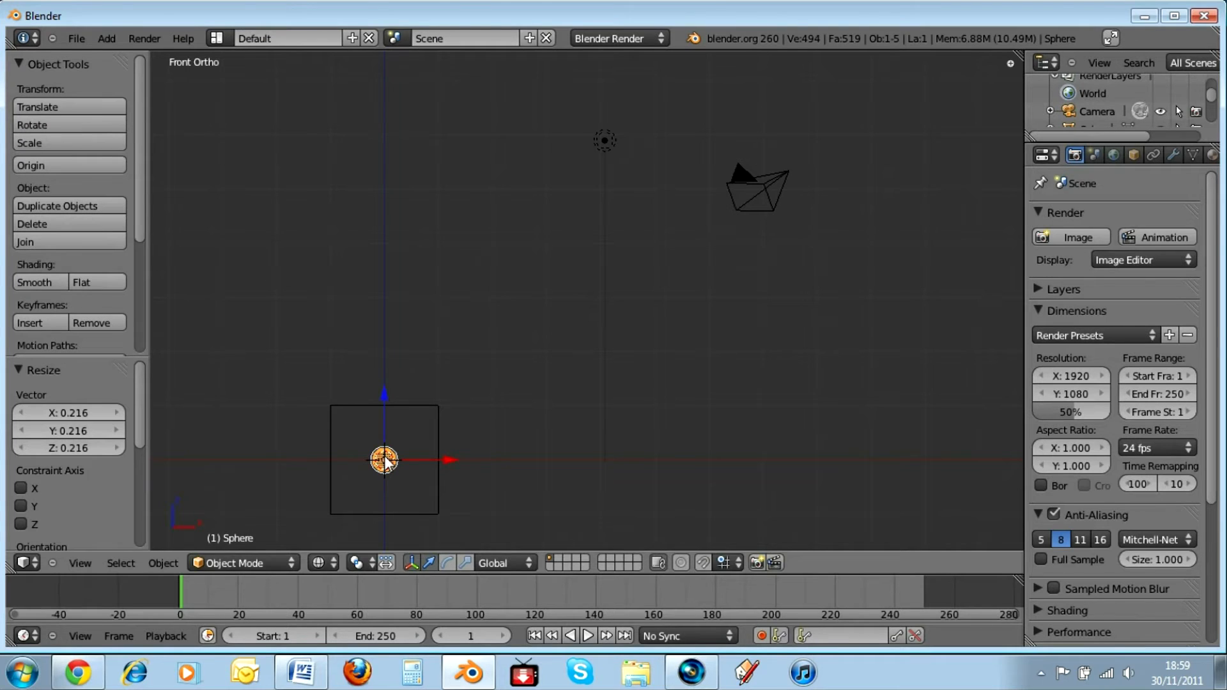
key("g")
key("z")
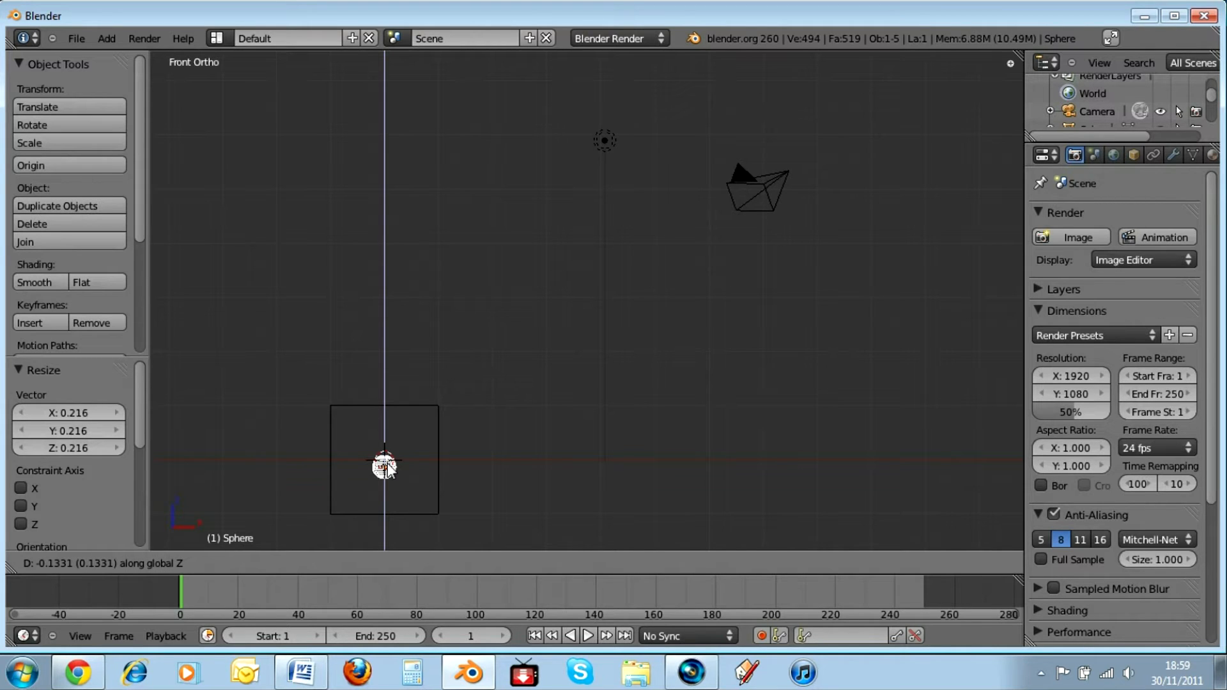
left_click(396, 420)
Enable fluid physics on the small sphere and set its type to Fluid.
key("KP_4")
key("KP_4")
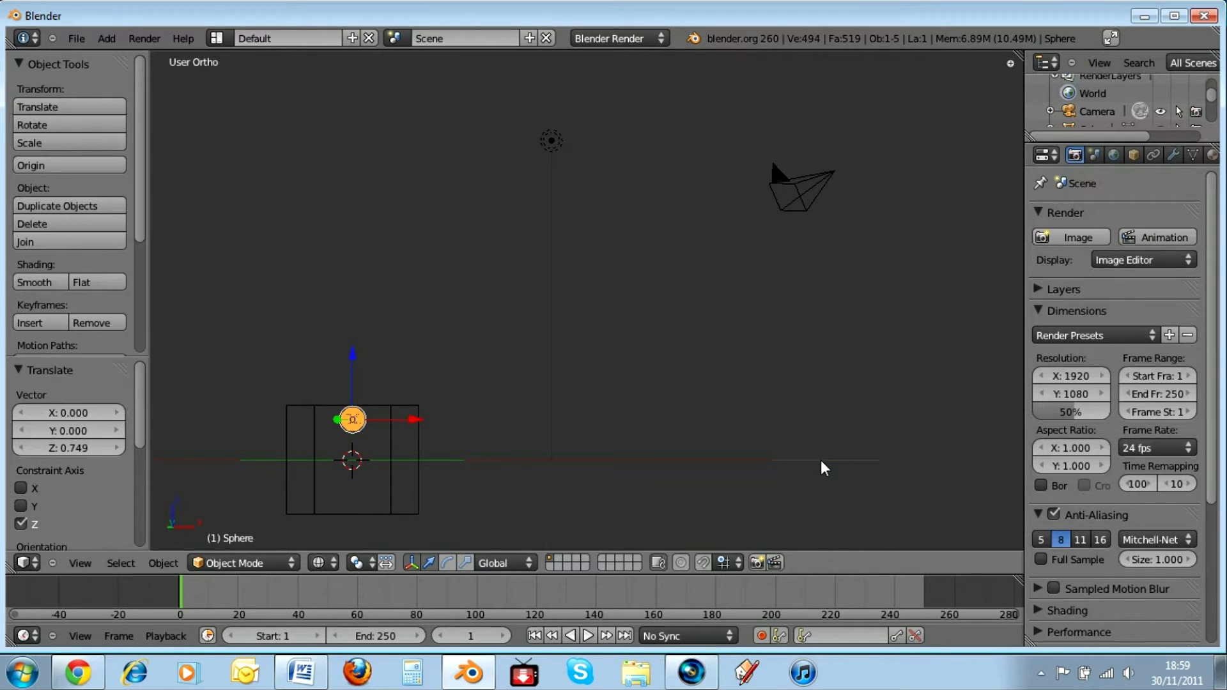
key("KP_8")
key("KP_8")
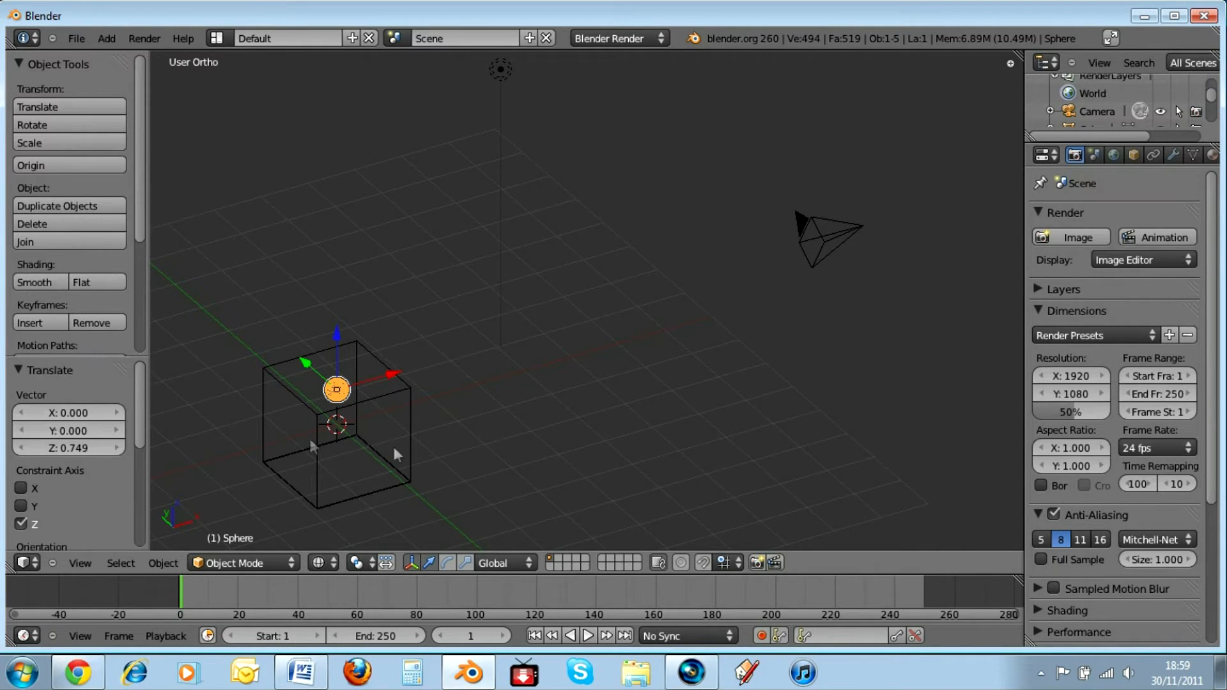
right_click(343, 439)
right_click(337, 390)
left_click_drag(1026, 208, 945, 208)
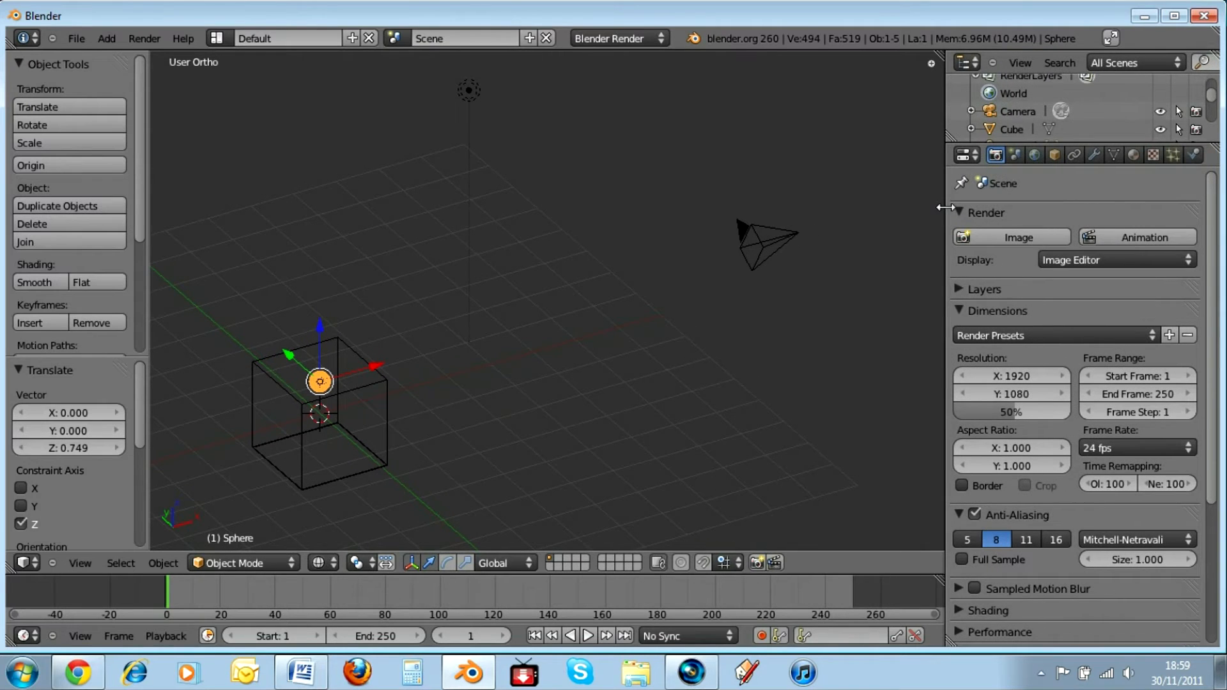
left_click(1194, 156)
left_click(1141, 255)
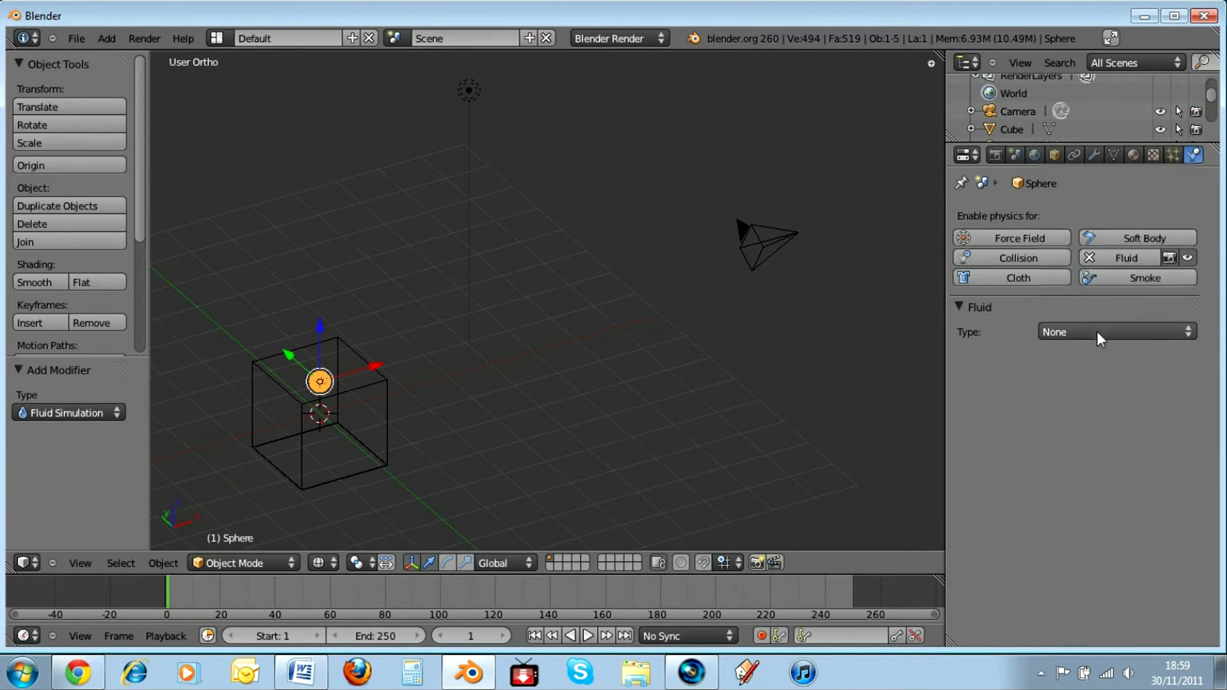
left_click(1097, 331)
left_click(1086, 275)
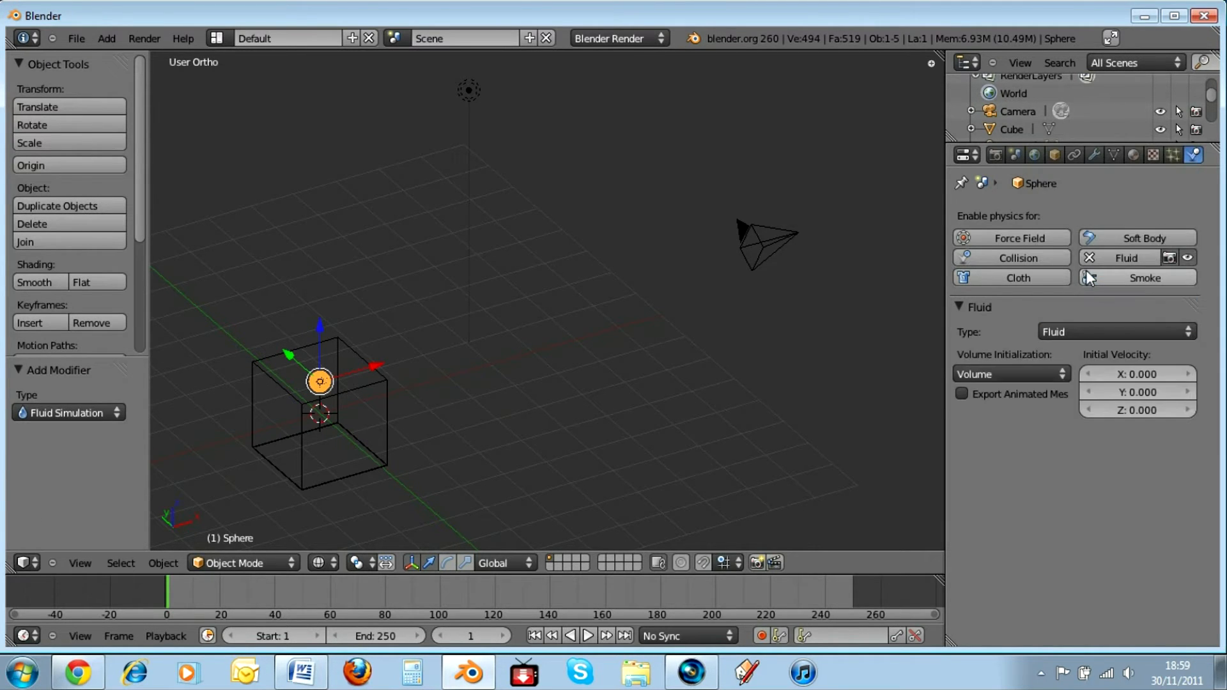
Make the cube a fluid simulation domain and bake the simulation.
right_click(376, 411)
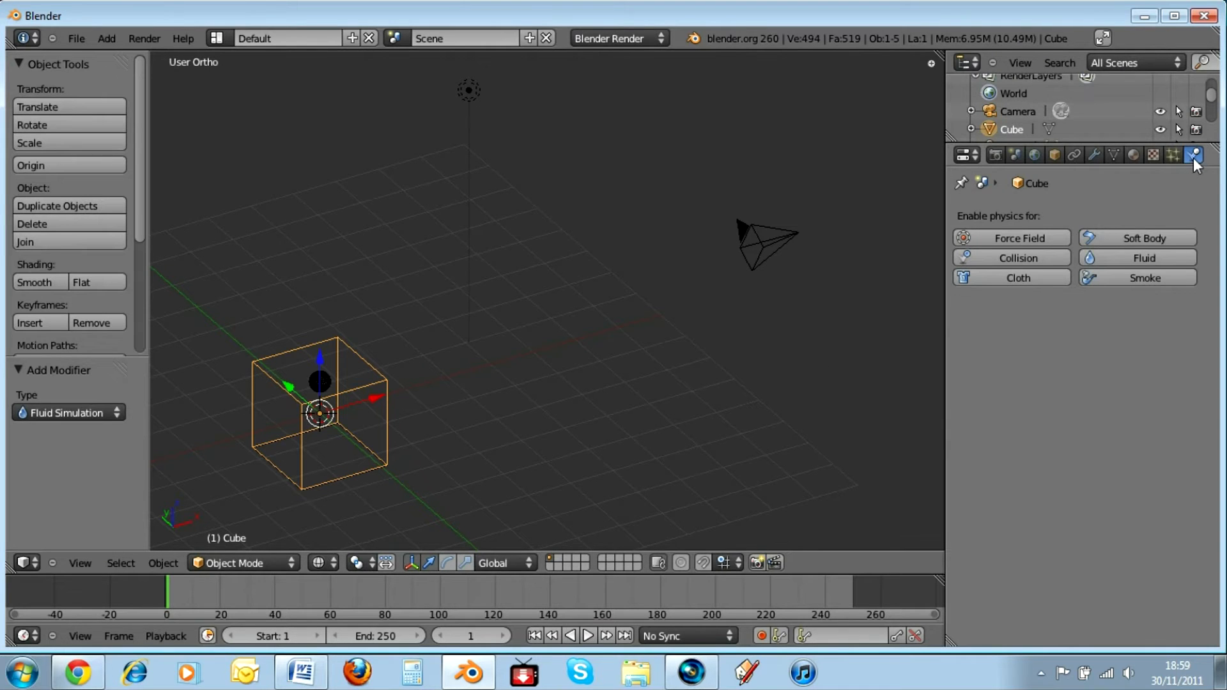
left_click(1155, 260)
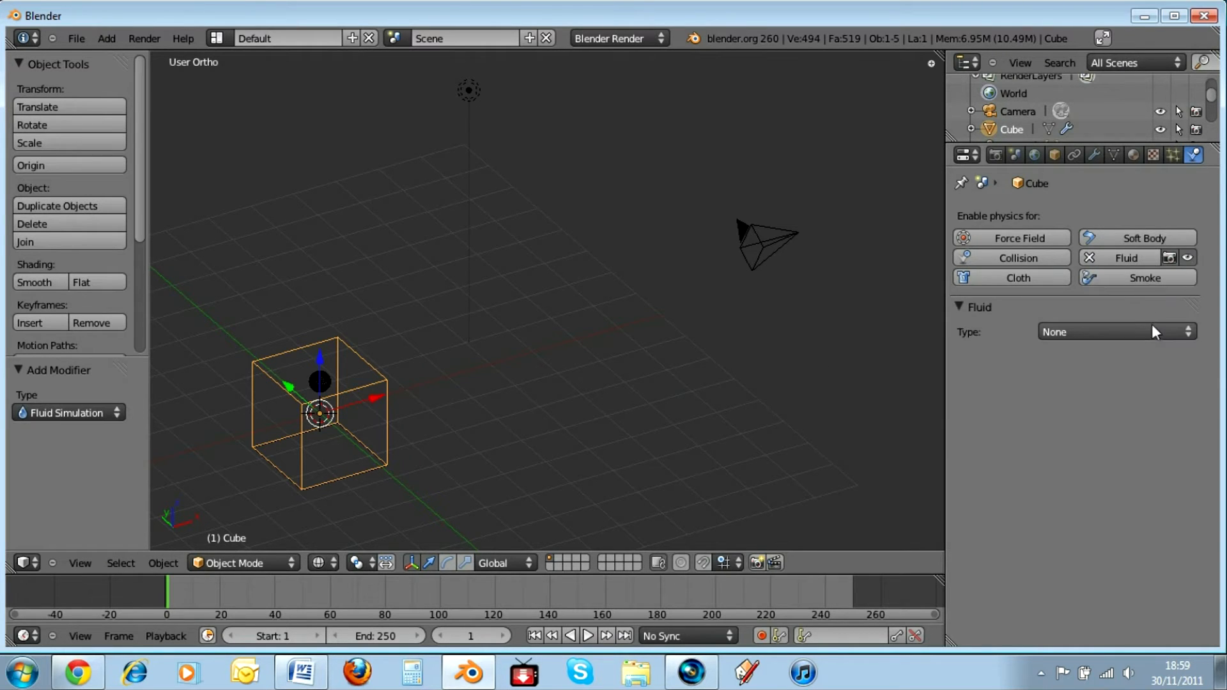
left_click(1154, 330)
left_click(1113, 294)
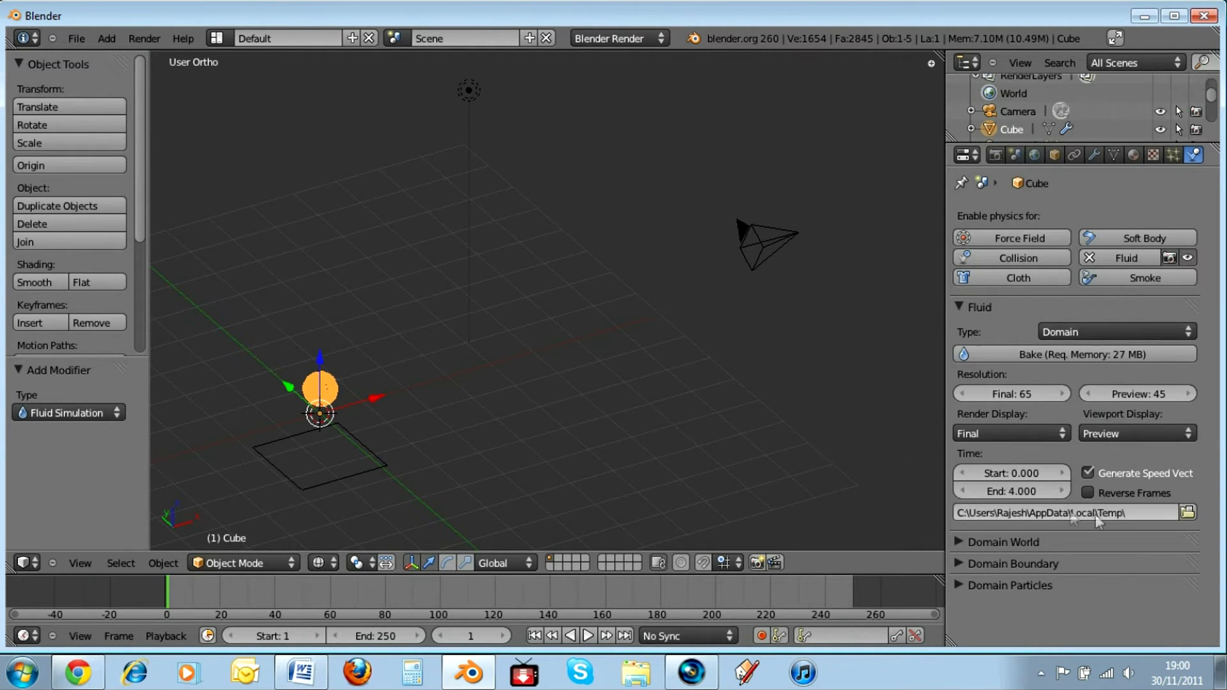
left_click(1002, 354)
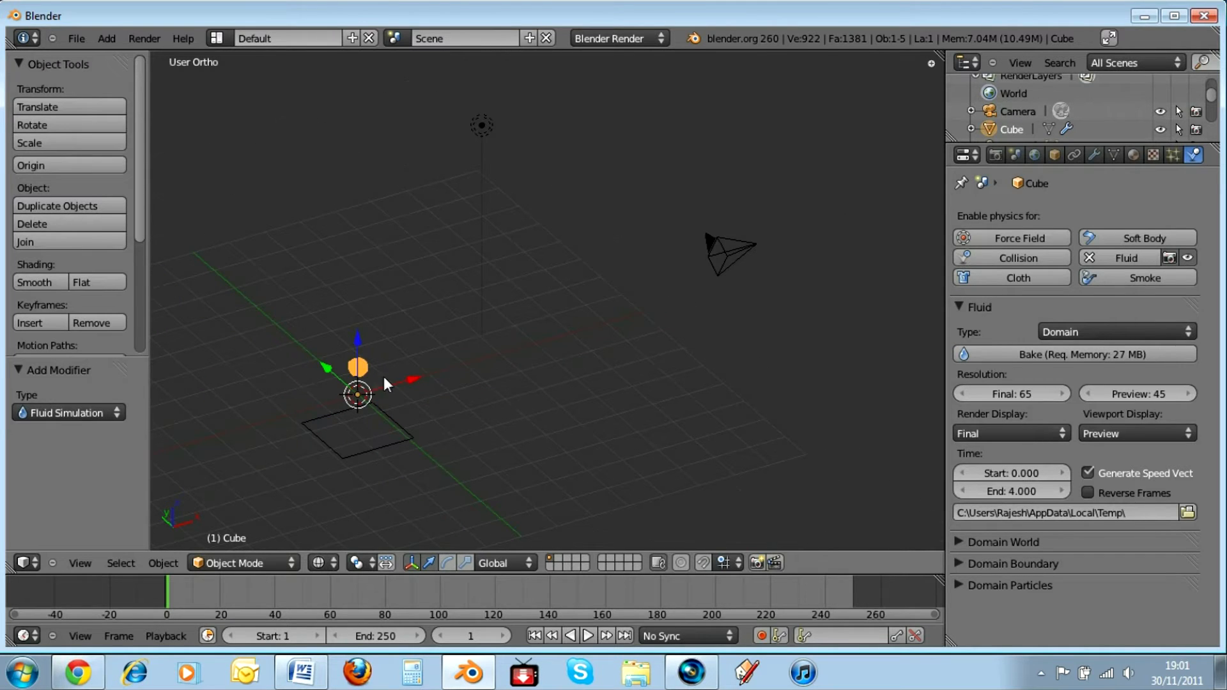
Play the baked fluid animation from the first frame, stop it at frame 44 and render that frame as a preview.
left_click(588, 636)
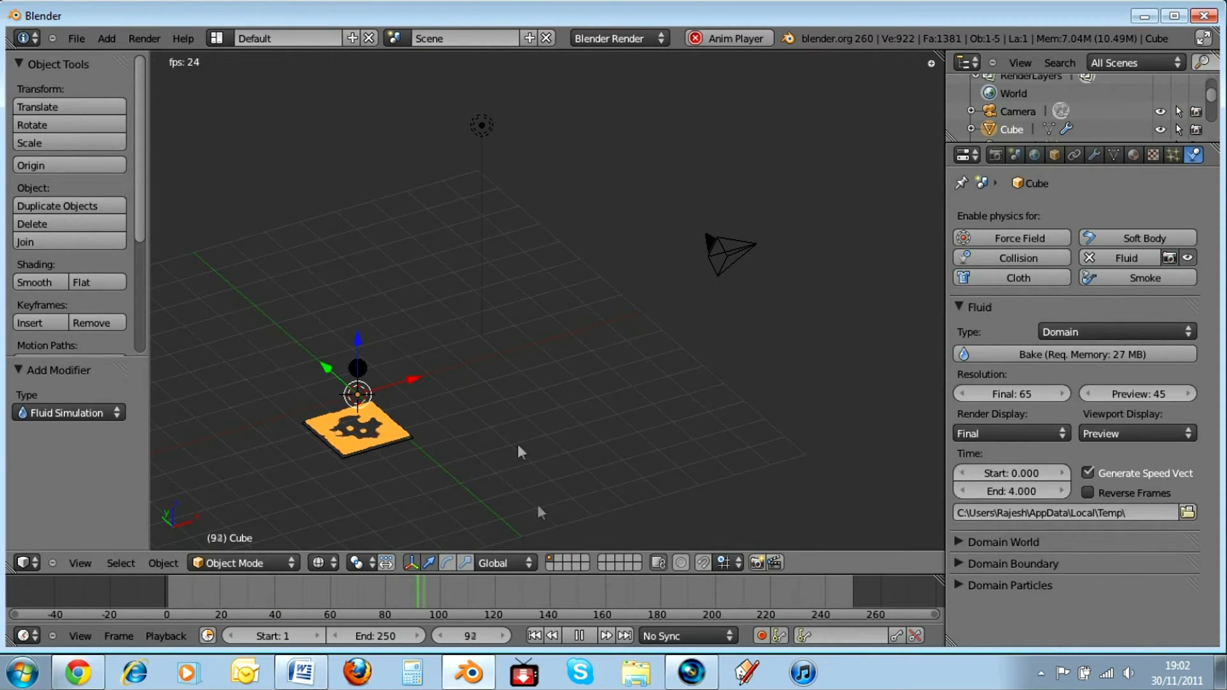
left_click(579, 636)
left_click(538, 635)
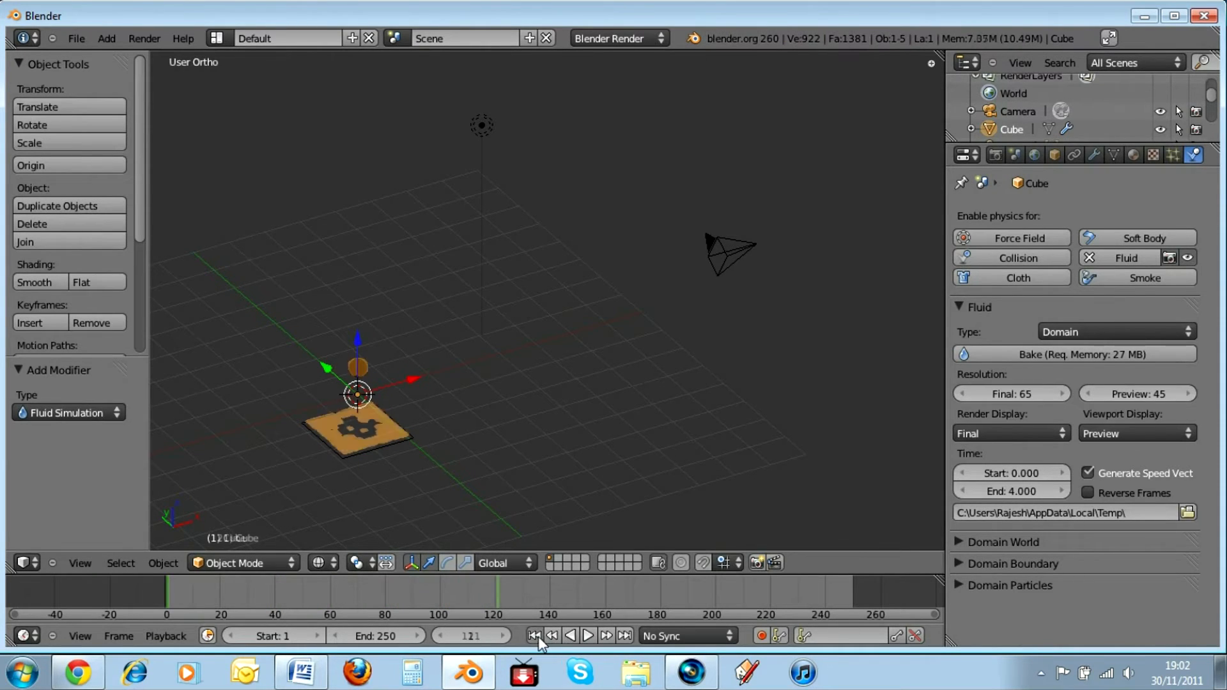
left_click(584, 637)
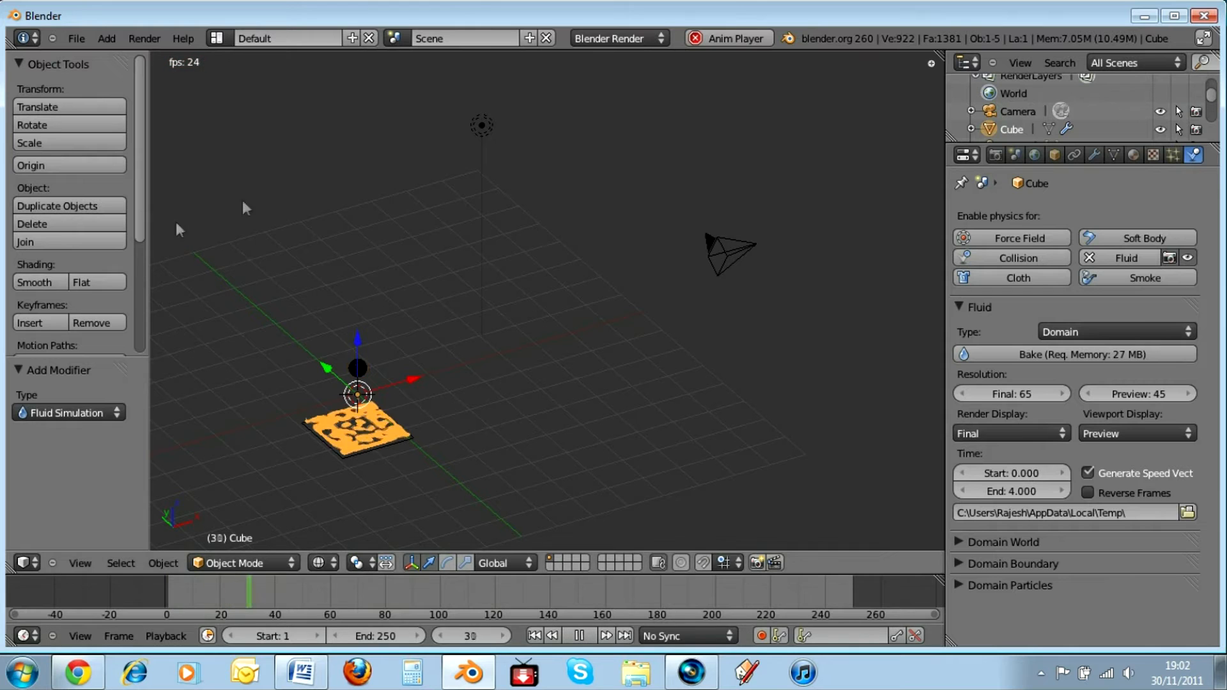
left_click(534, 637)
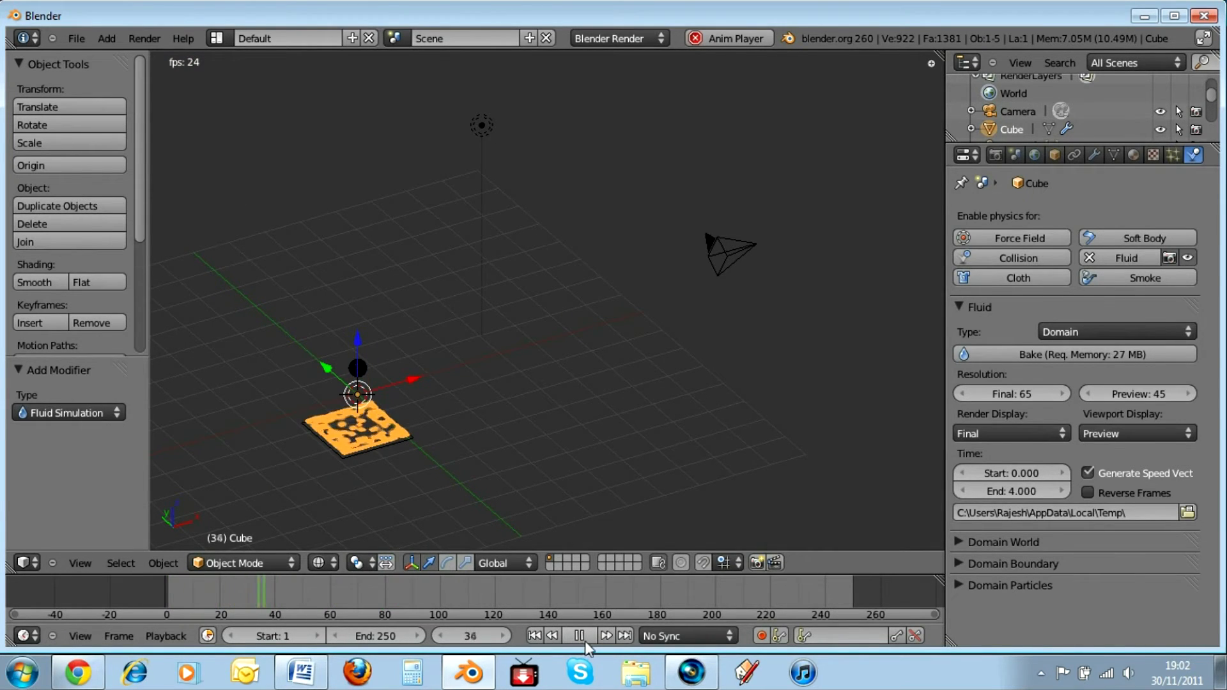
left_click(580, 637)
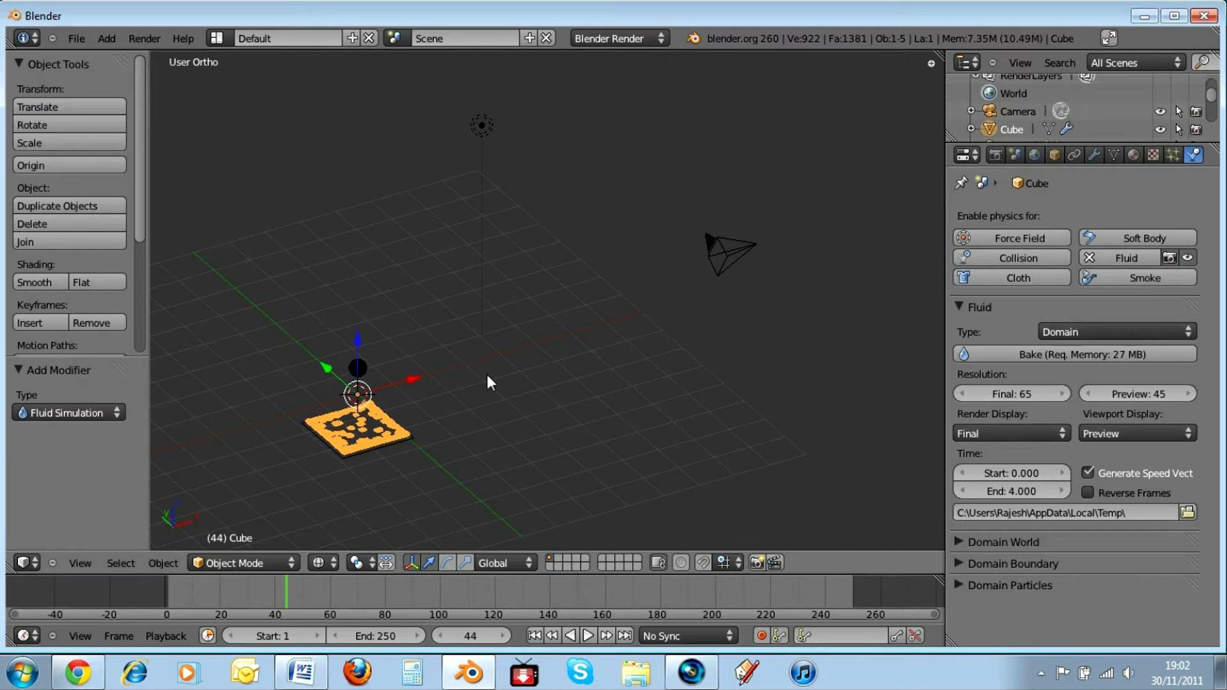
key("F12")
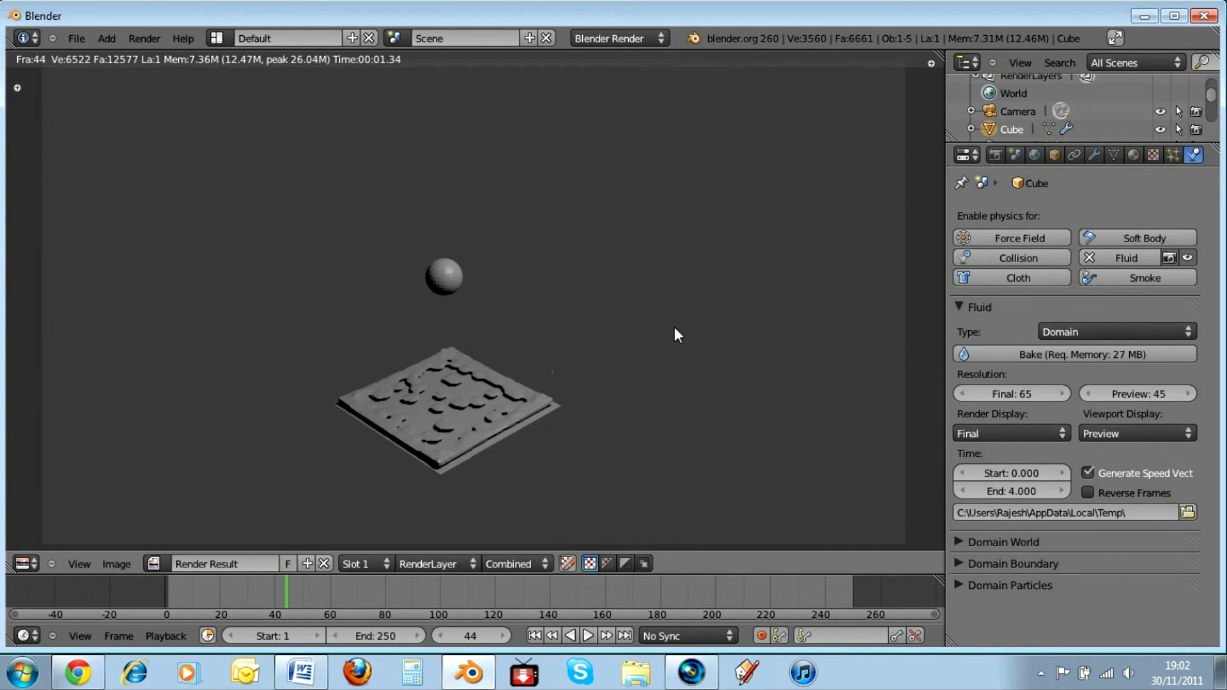
key("Escape")
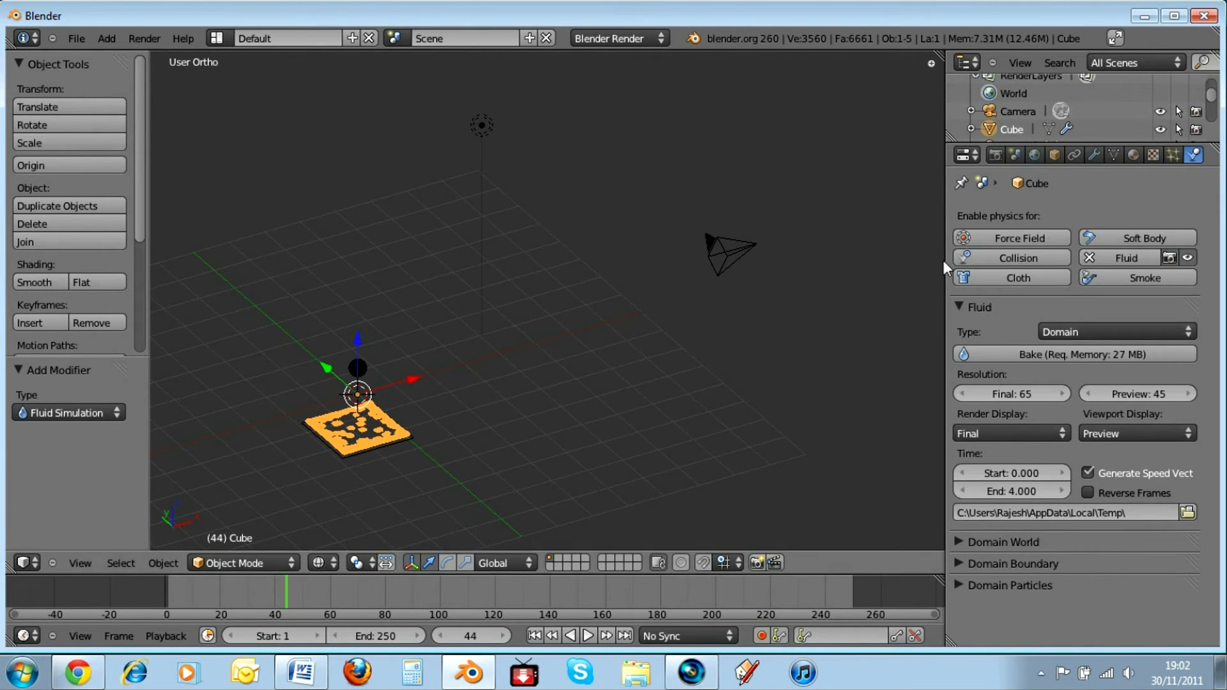
Enable raytraced transparency on the cube's material.
left_click_drag(945, 260, 931, 260)
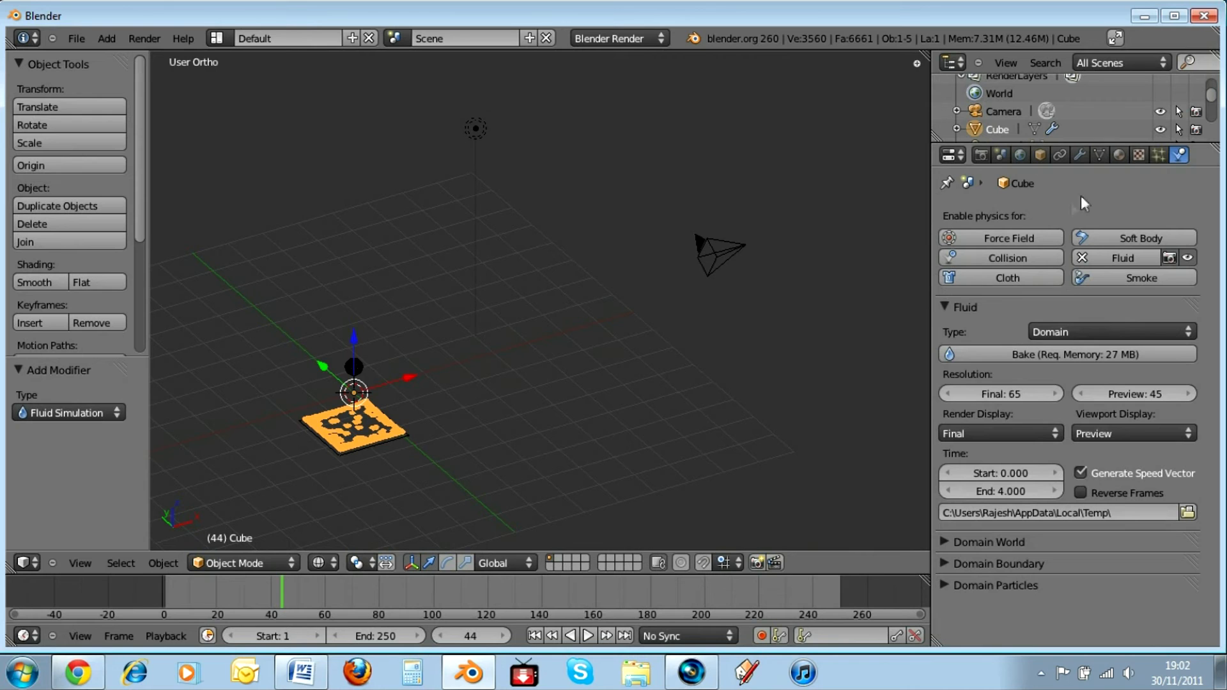
left_click(1118, 157)
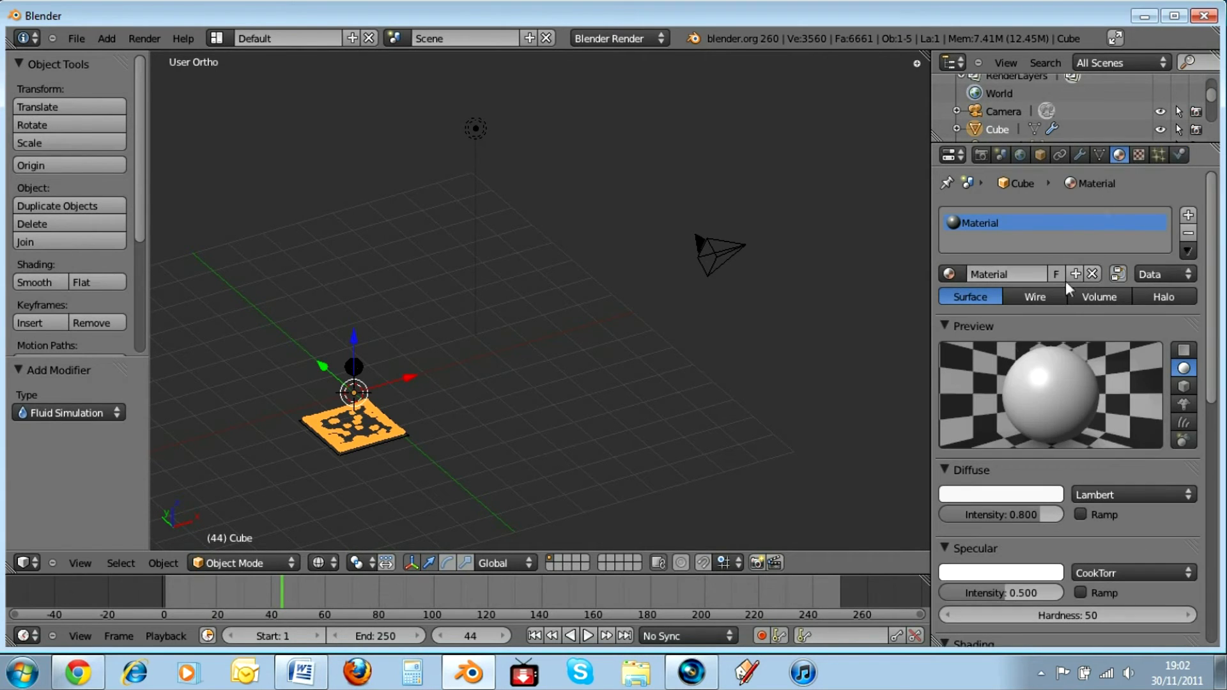
scroll(1026, 265, "down", 6)
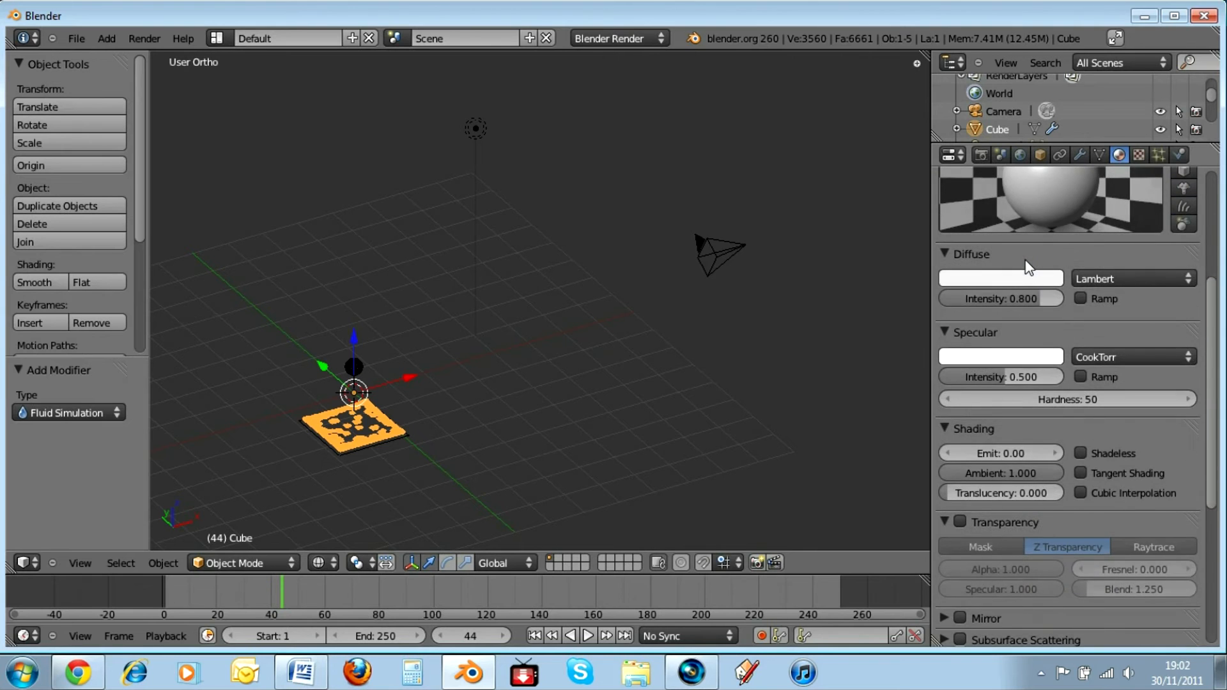
scroll(1026, 288, "down", 3)
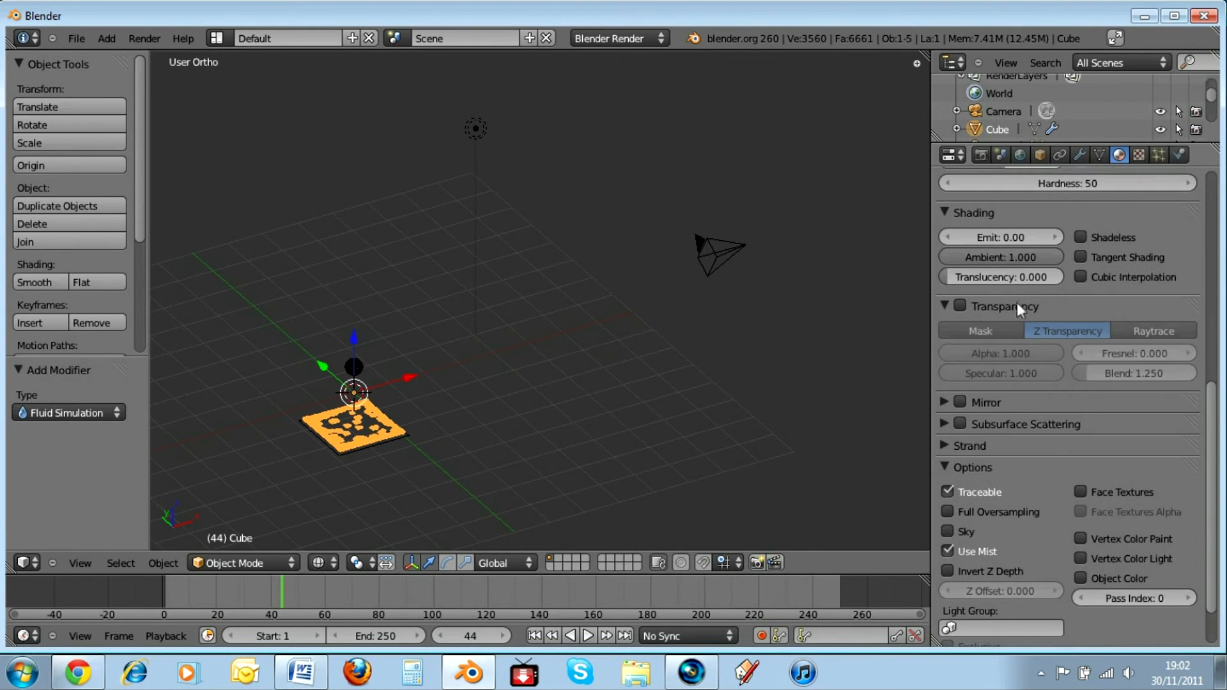
left_click(960, 304)
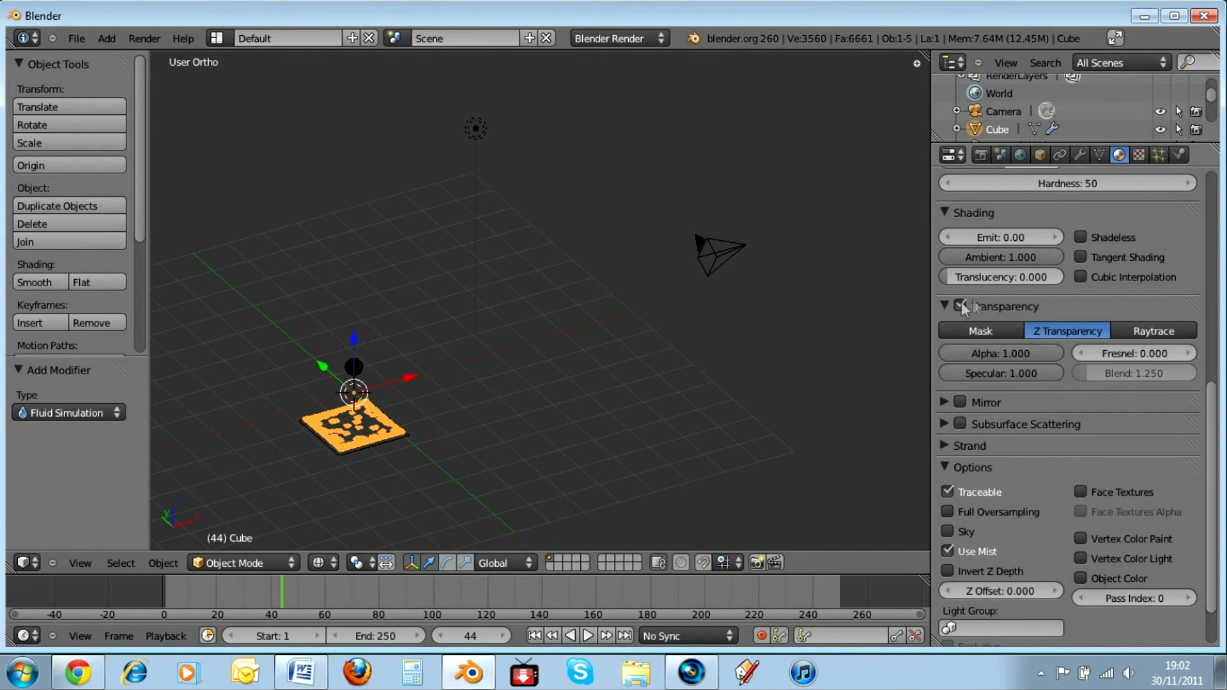
left_click(1153, 329)
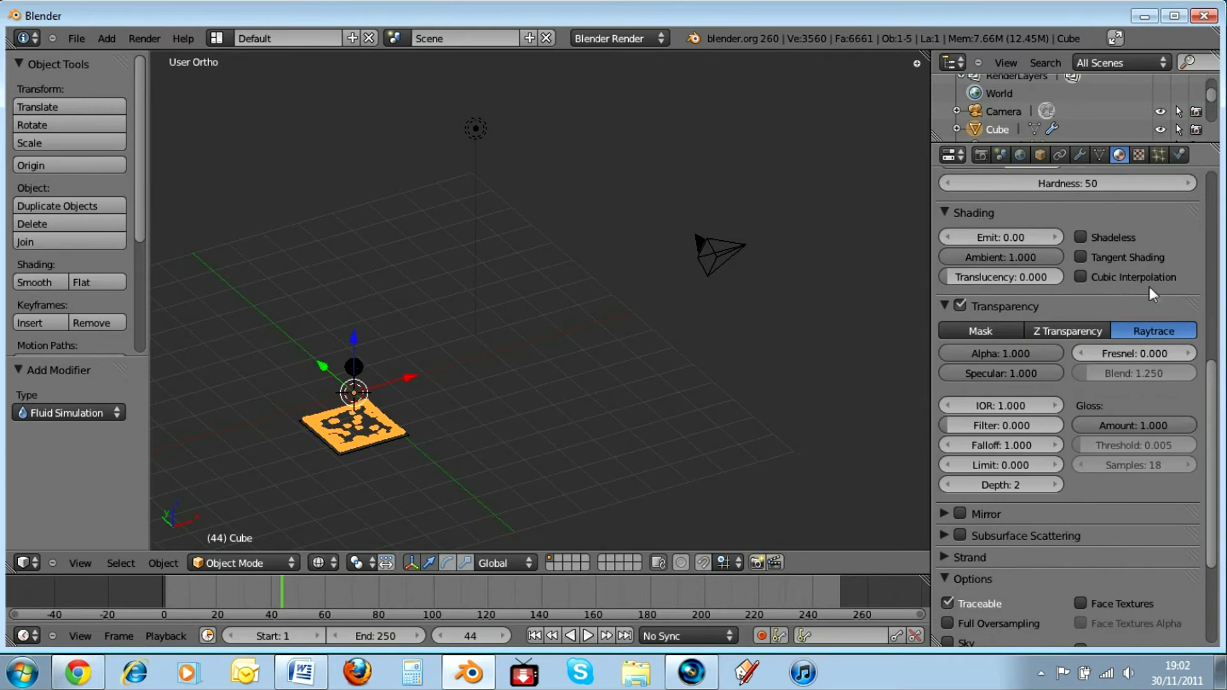
Set the cube material's transparency alpha to 0.1, Fresnel to 0.2 and IOR to 1.5.
left_click(1016, 352)
type("0.1")
key("Return")
left_click(1130, 355)
type("0.2")
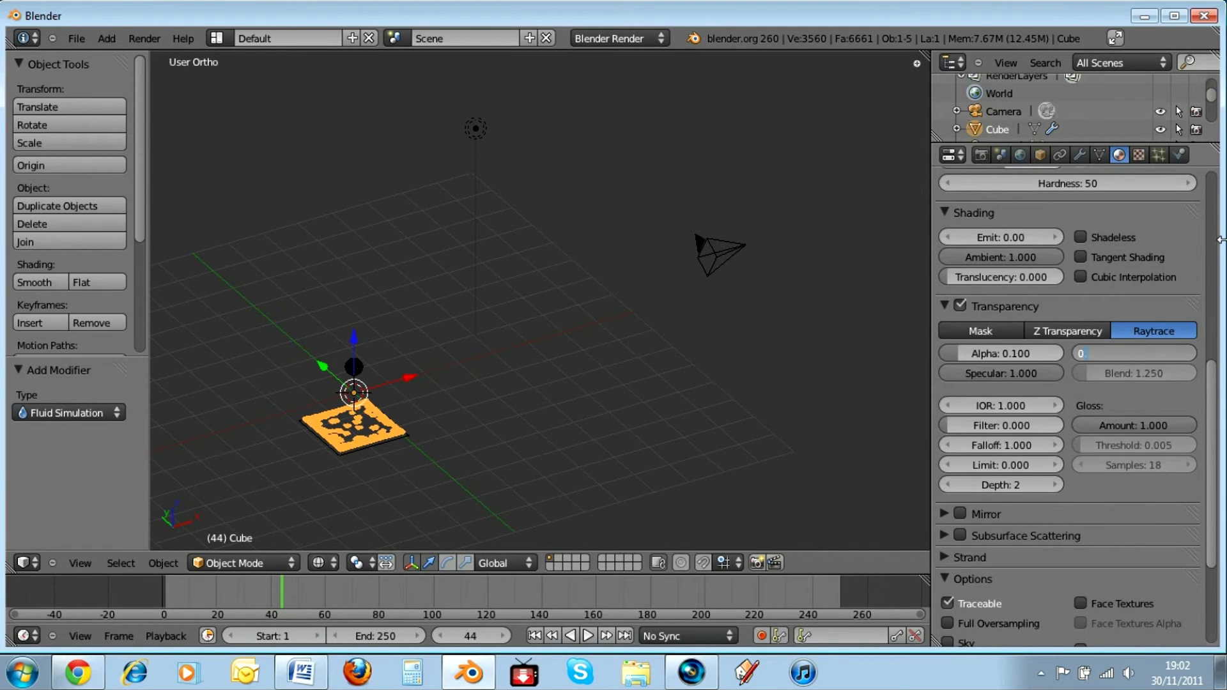
key("Return")
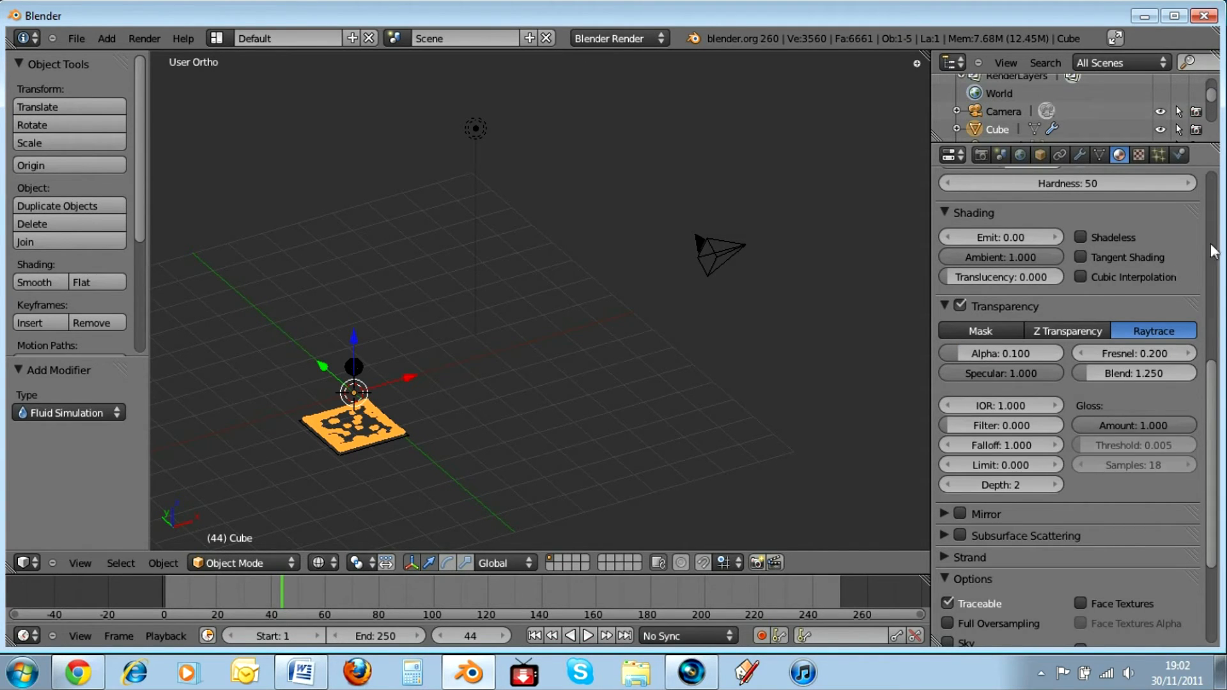
left_click(1017, 407)
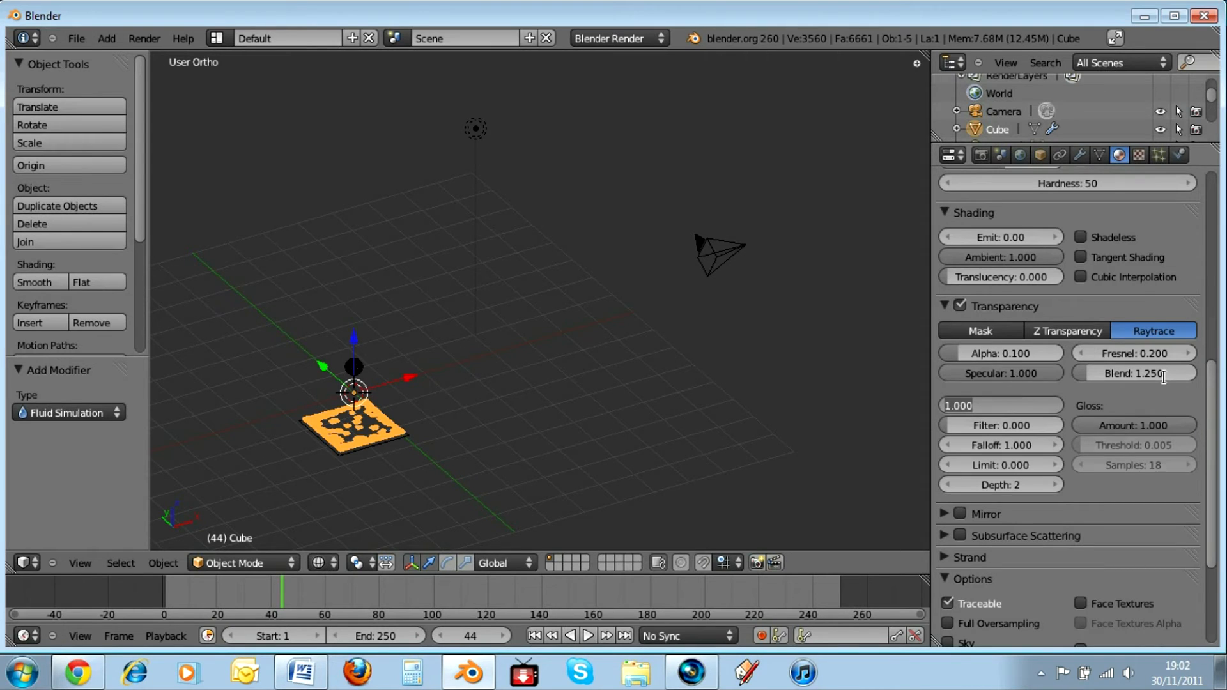
type("1.")
key("Return")
Check the material preview and render frame 44 to inspect the transparent fluid.
scroll(1046, 352, "up", 3)
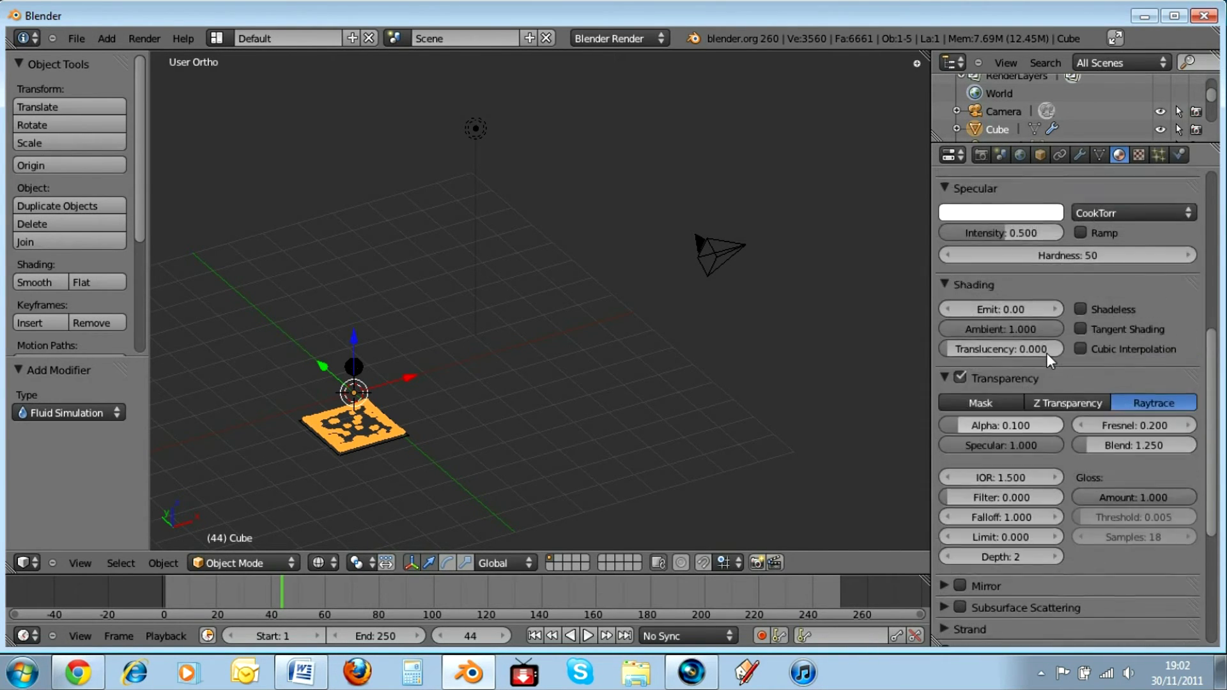
scroll(1046, 353, "up", 15)
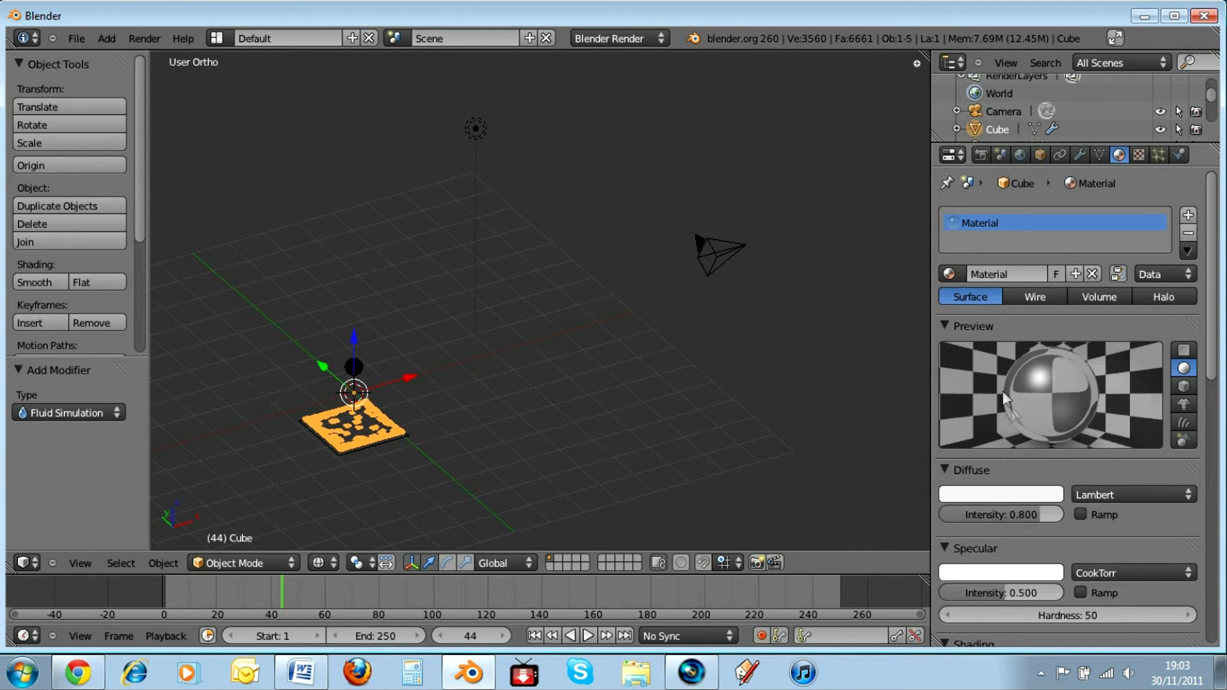
scroll(1016, 394, "down", 6)
scroll(1019, 399, "down", 8)
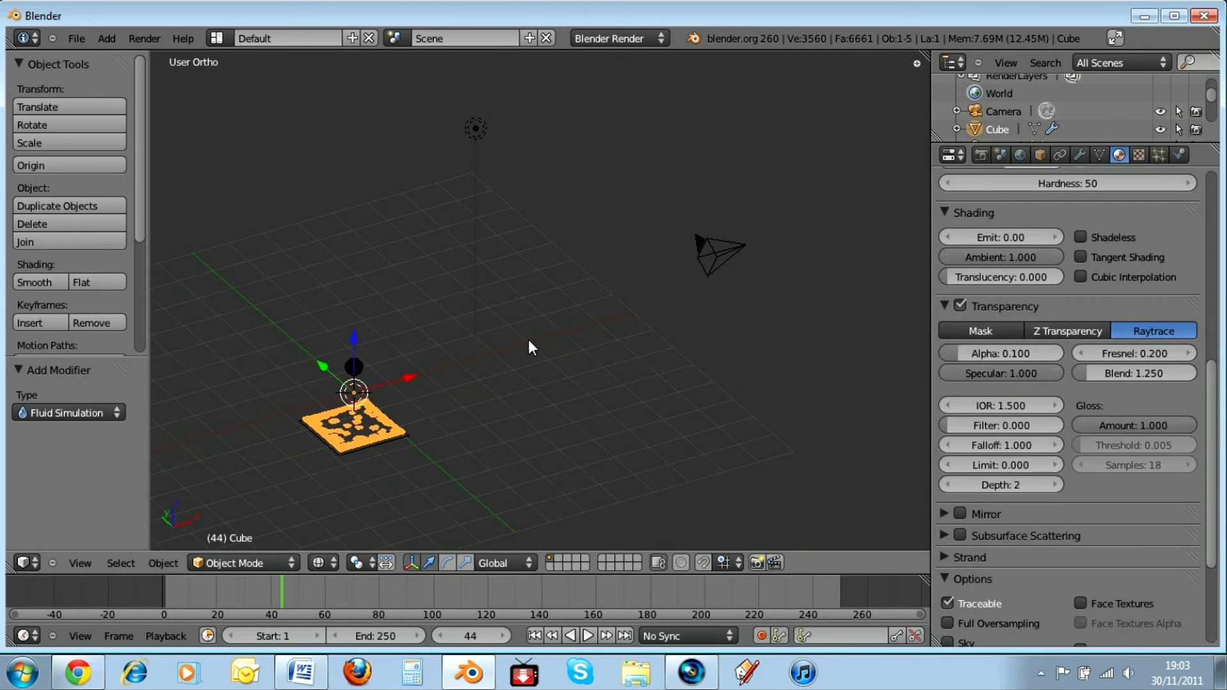
key("F12")
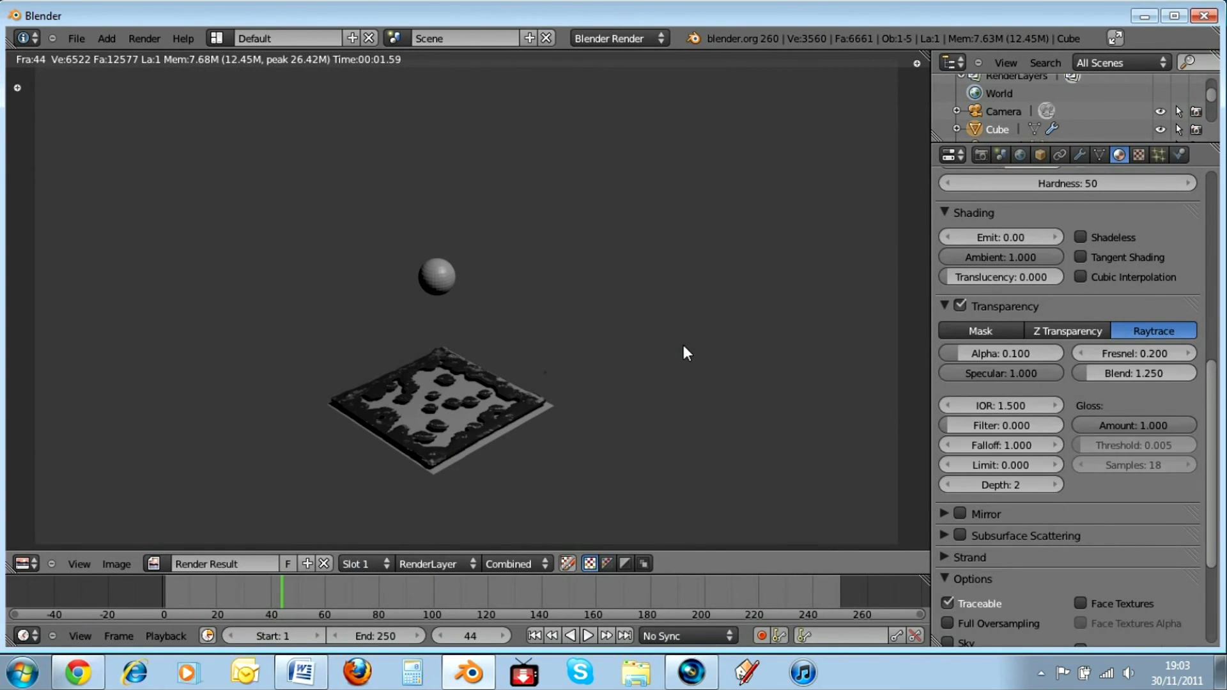
key("Escape")
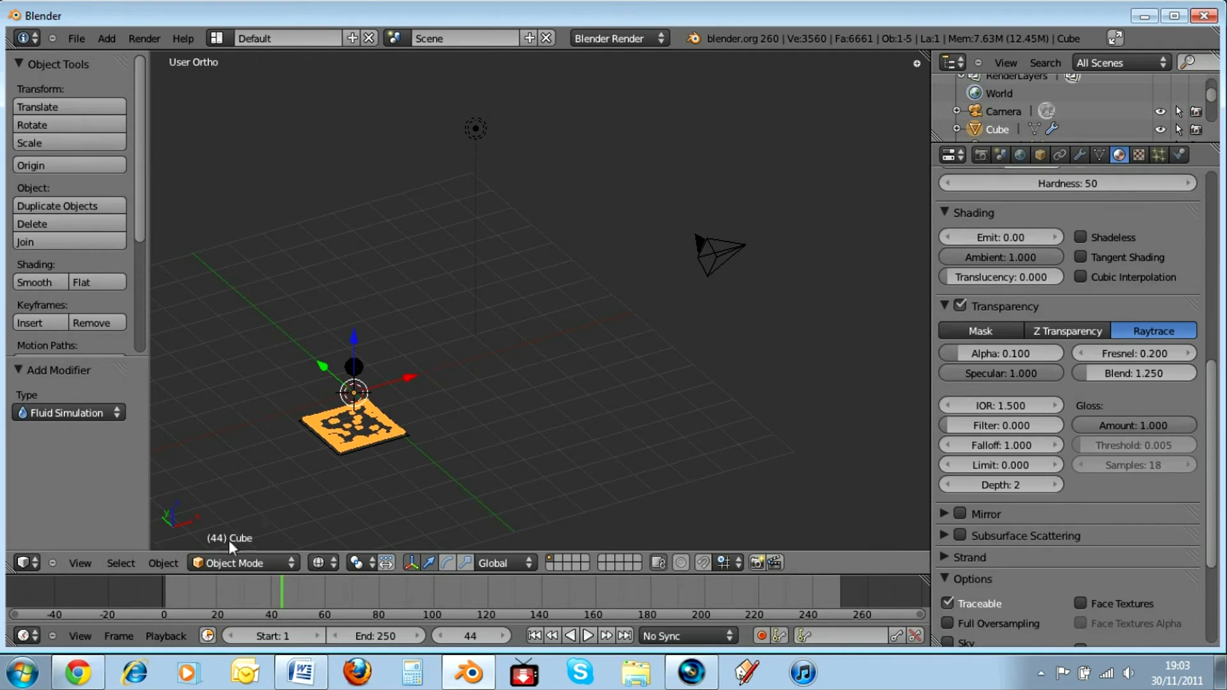
Go to frame 18 and render it to inspect the falling fluid and its shadow.
left_click_drag(282, 589, 211, 600)
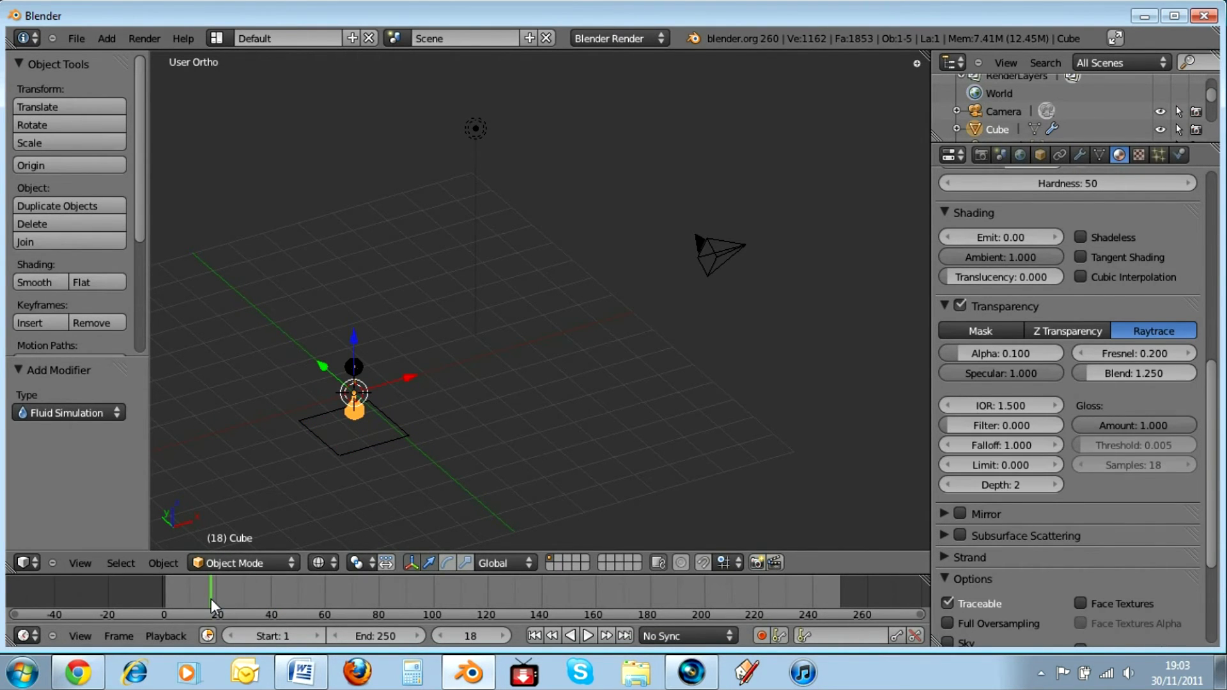
key("F12")
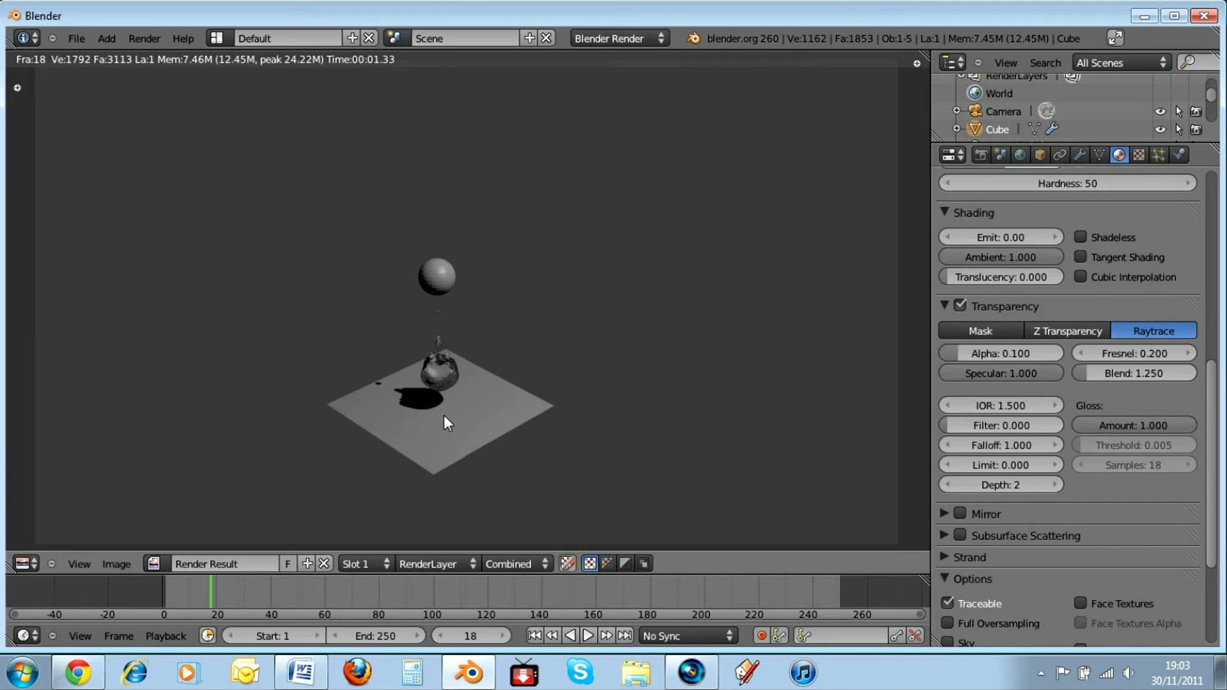
key("Escape")
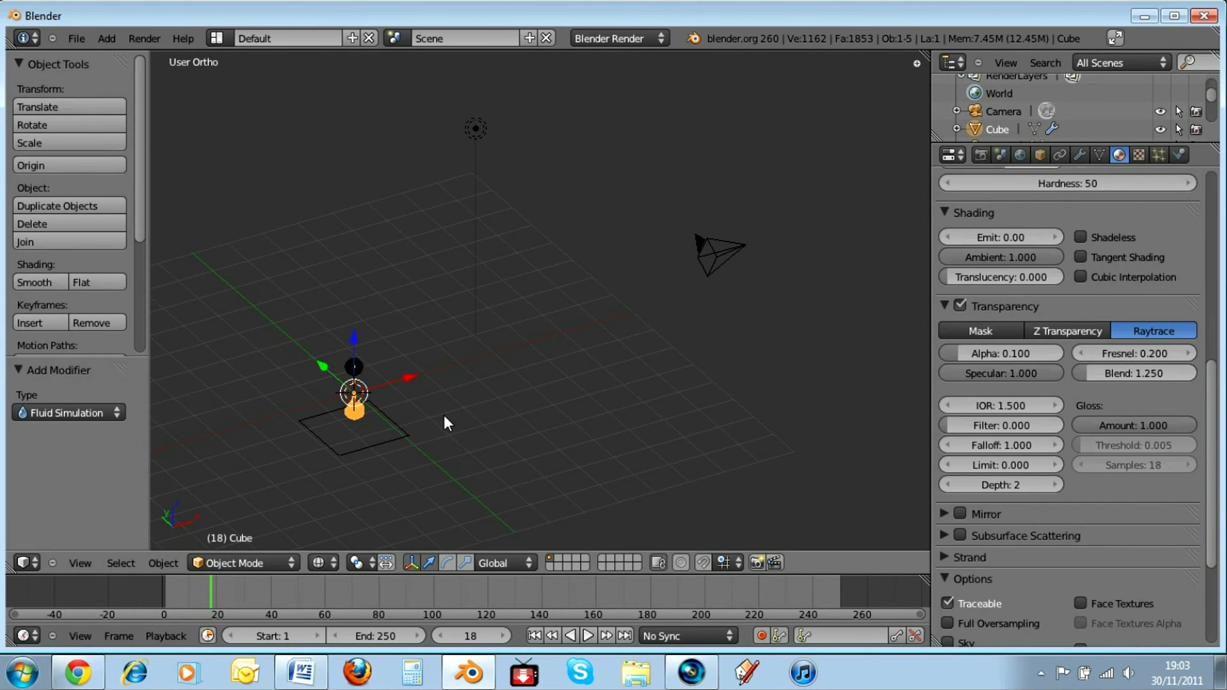
Select the plane beneath the fluid and give it a new material.
middle_click_drag(444, 416, 373, 440)
right_click(351, 458)
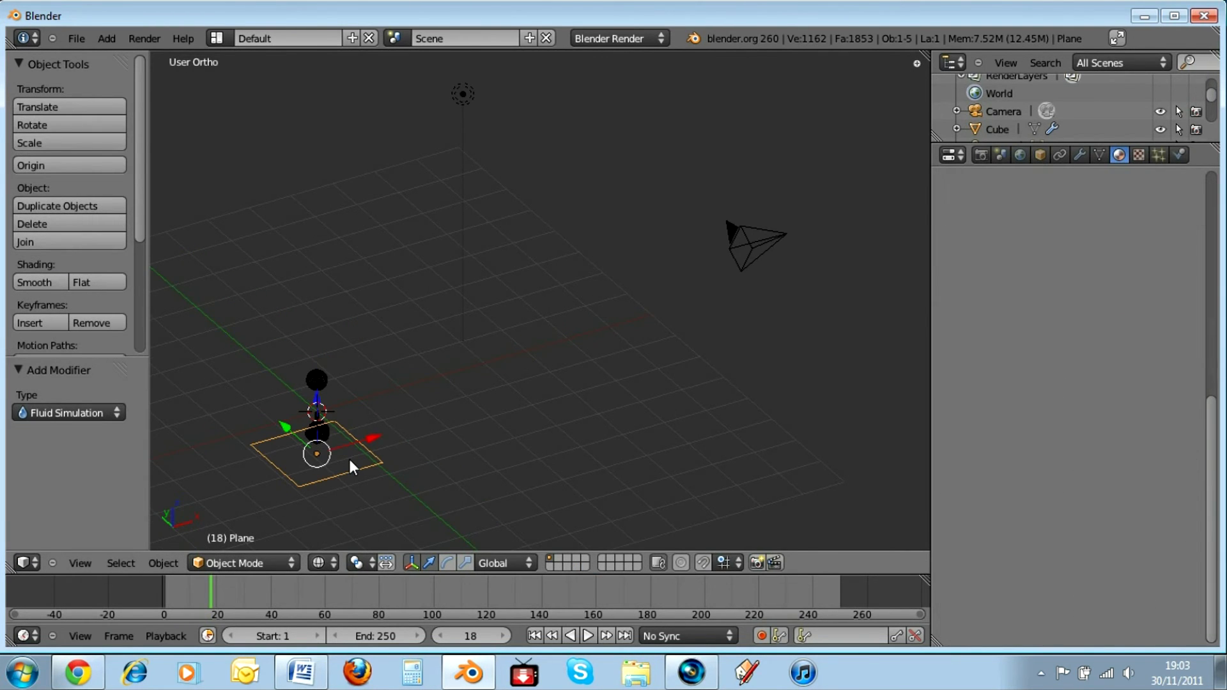
left_click(1138, 155)
left_click(1120, 155)
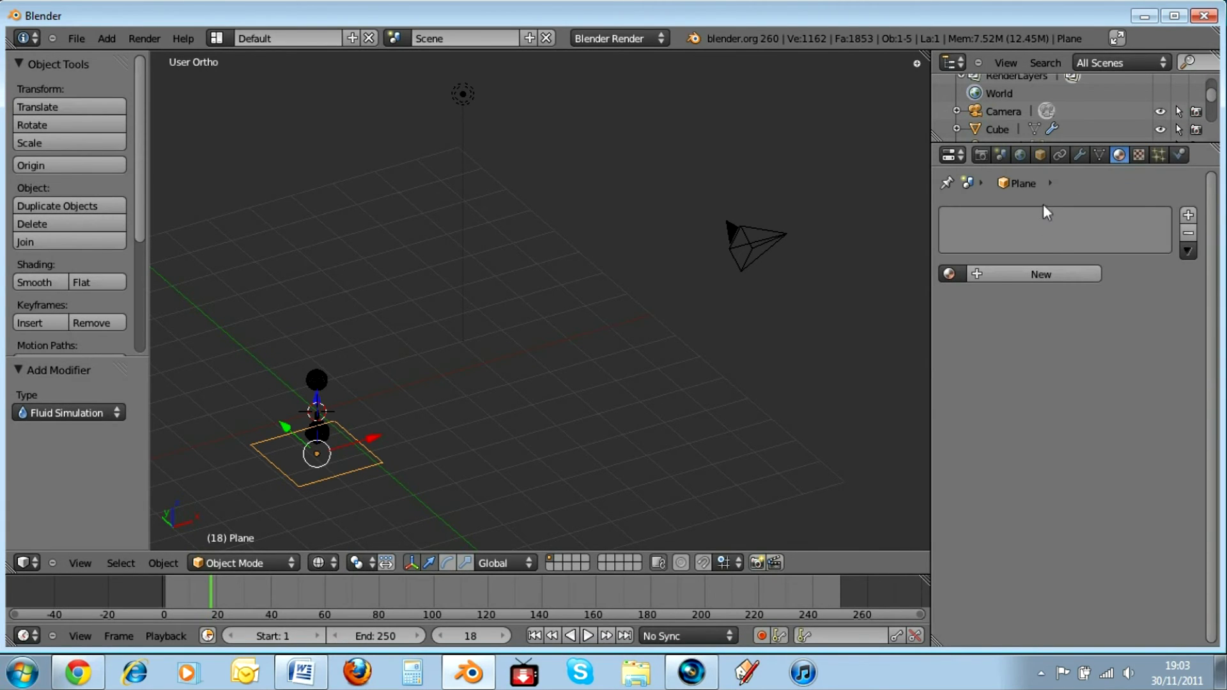
left_click(1046, 275)
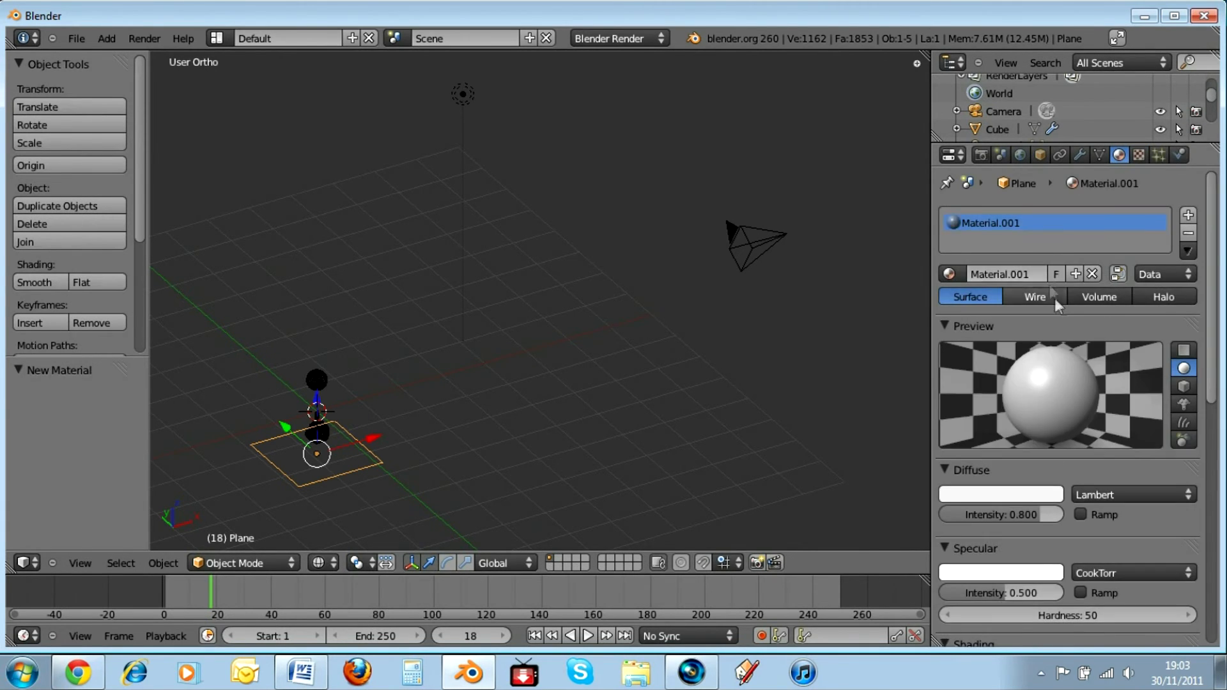
Enable Receive Transparent in the plane material's shadow settings and render frame 18 to check the shadow.
scroll(1027, 349, "down", 10)
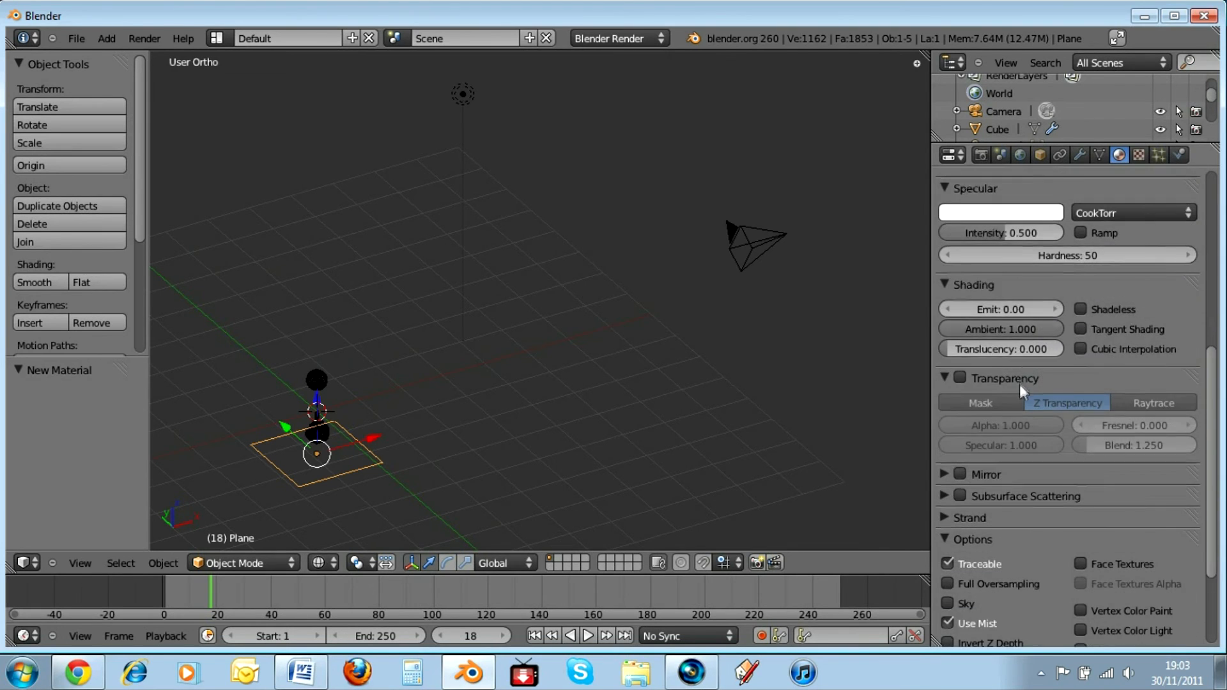
scroll(1019, 384, "down", 5)
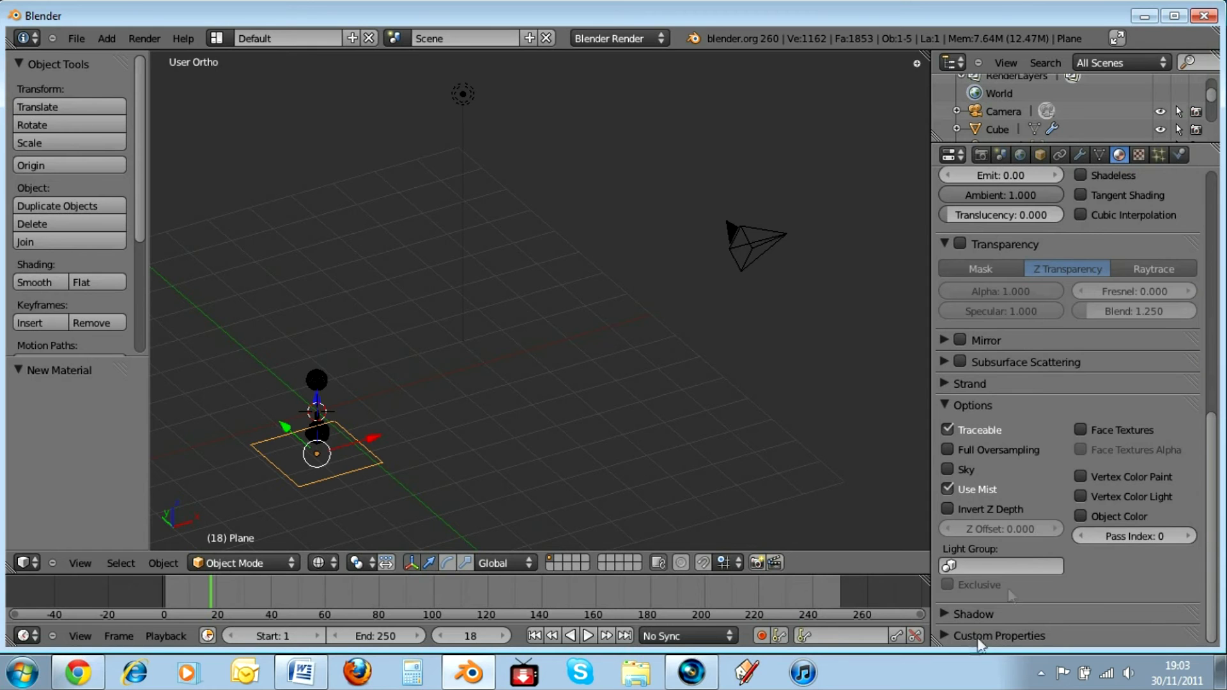
left_click(945, 608)
scroll(980, 496, "down", 5)
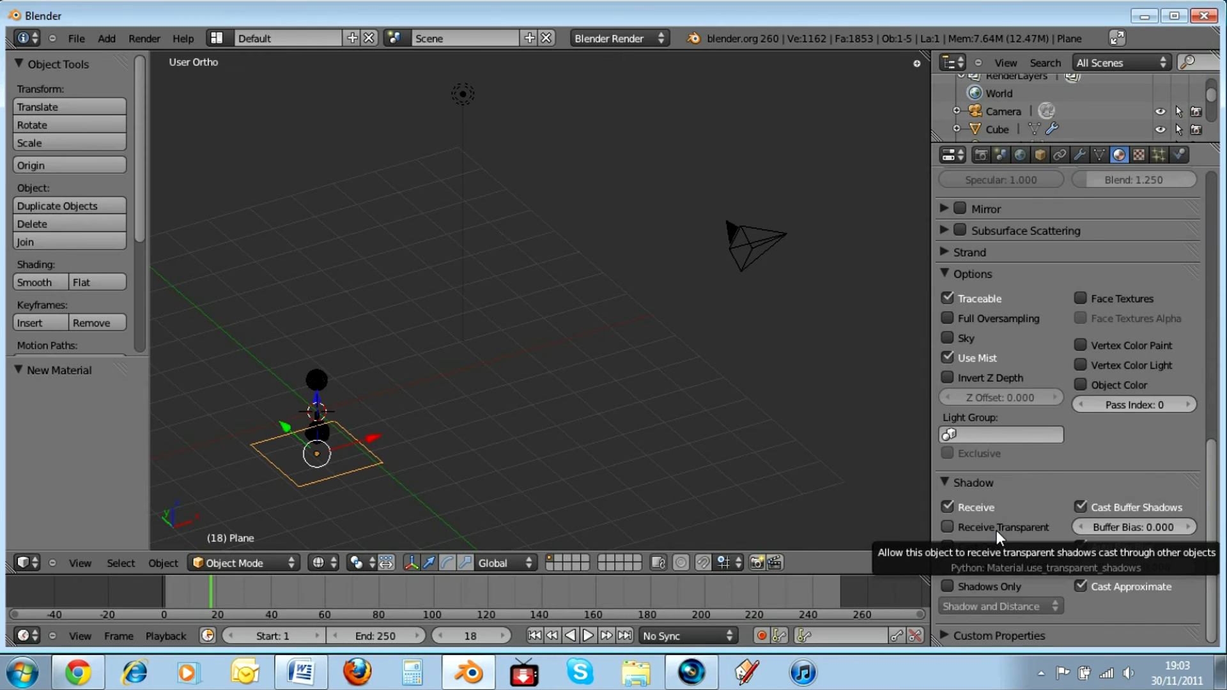
left_click(996, 531)
key("F12")
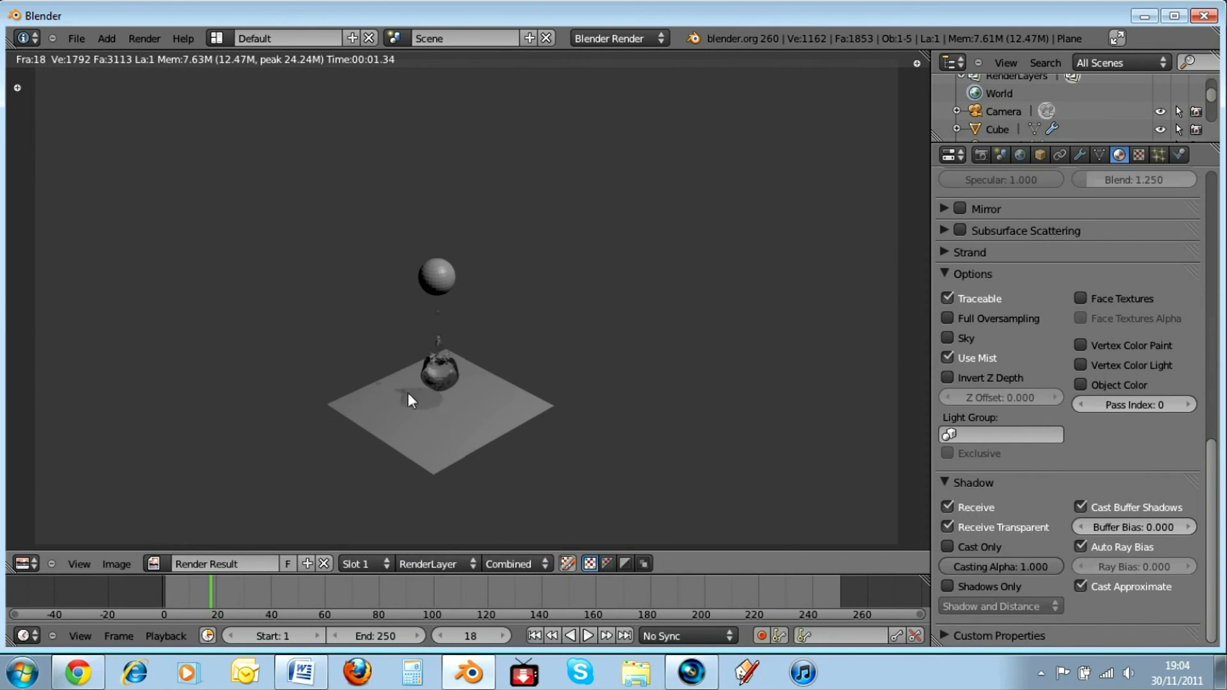
key("Escape")
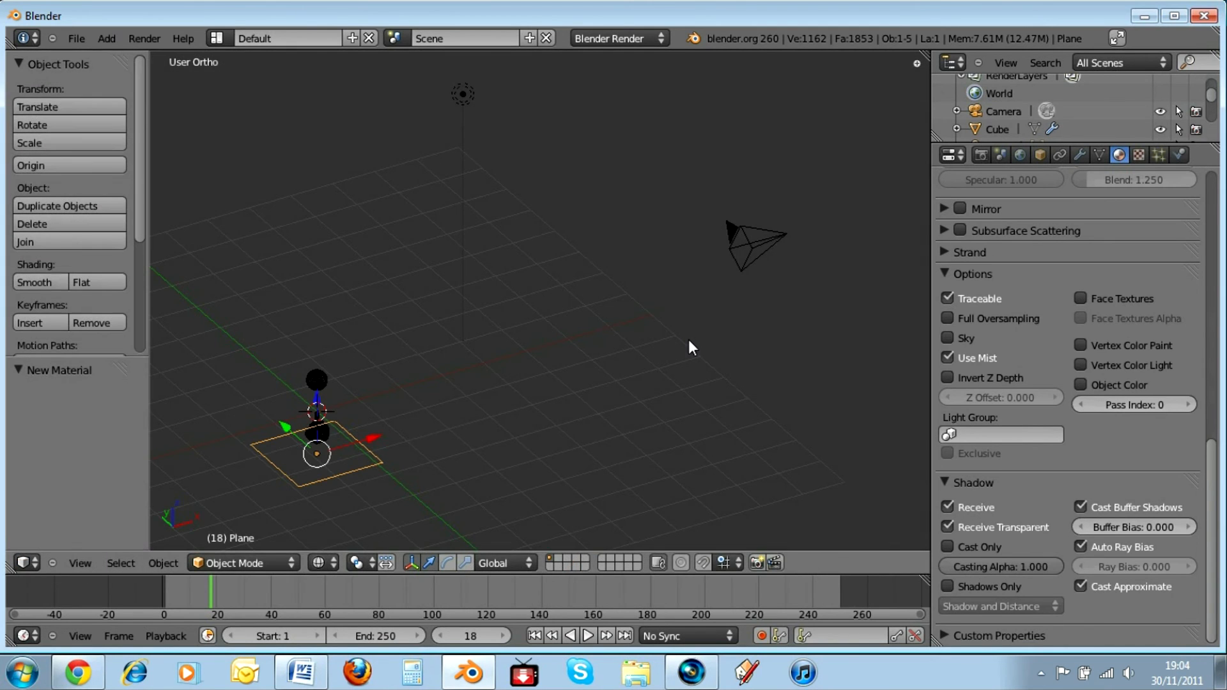
Apply smooth shading to the fluid domain cube's mesh in Edit Mode and render frame 18 from Object Mode.
right_click(317, 430)
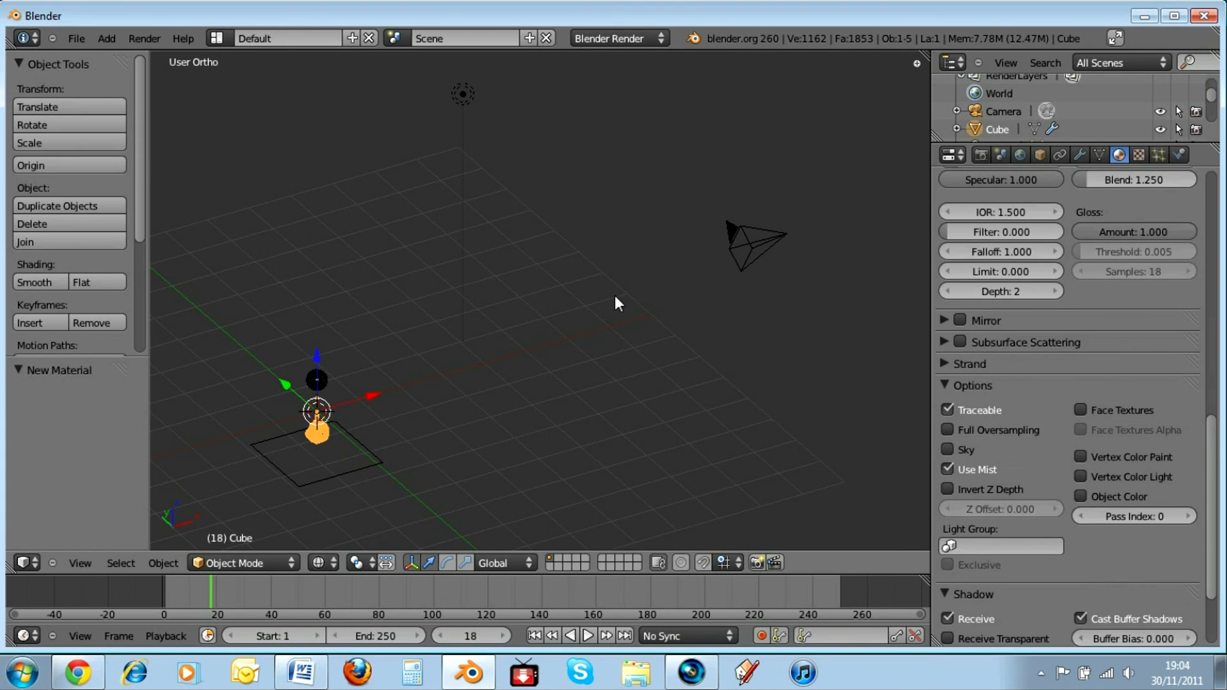
key("Tab")
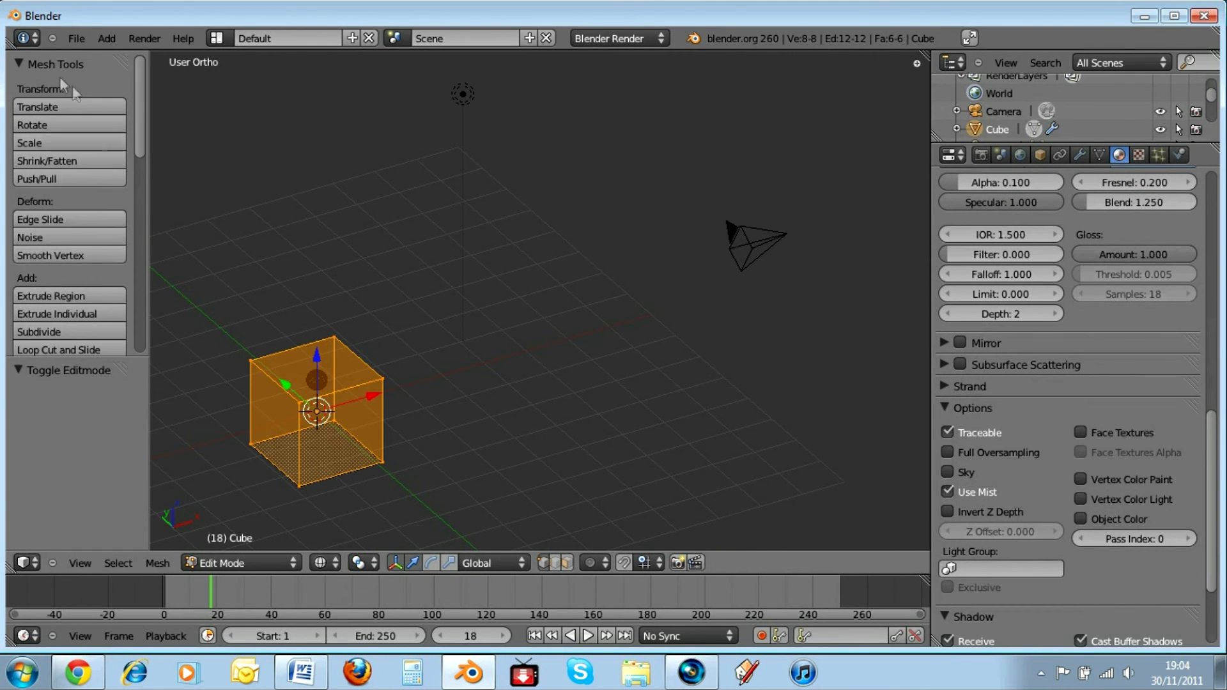
left_click_drag(136, 75, 143, 229)
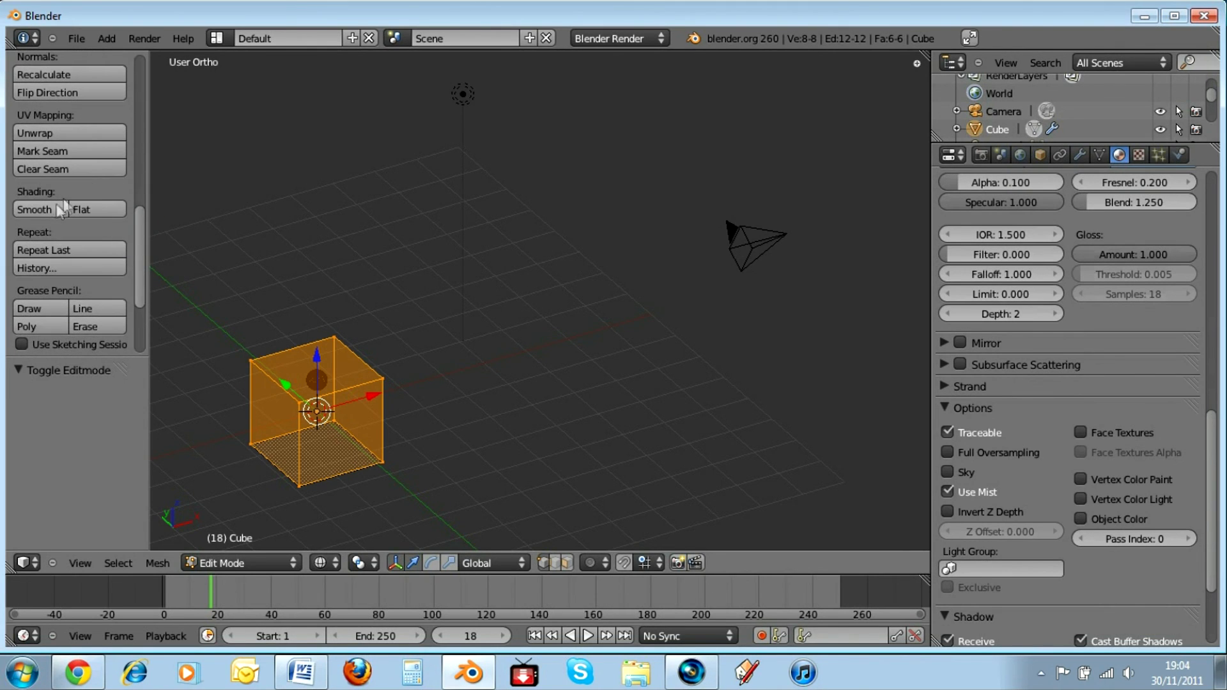
left_click(48, 211)
key("Tab")
key("F12")
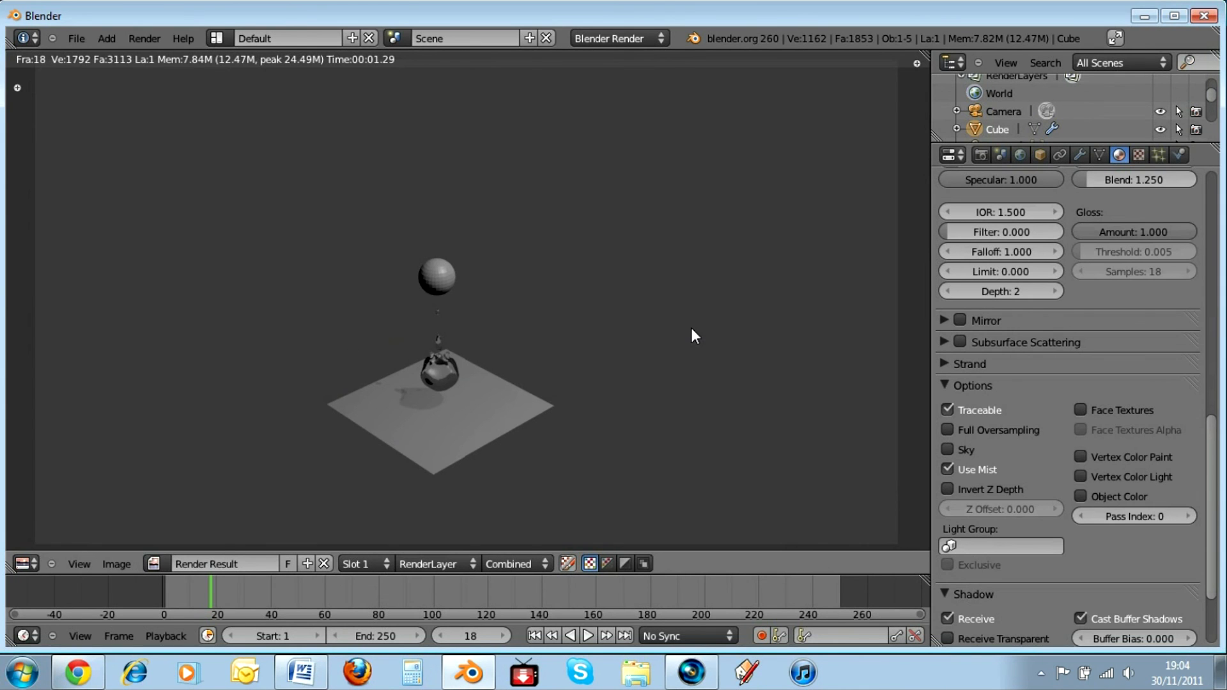
key("Escape")
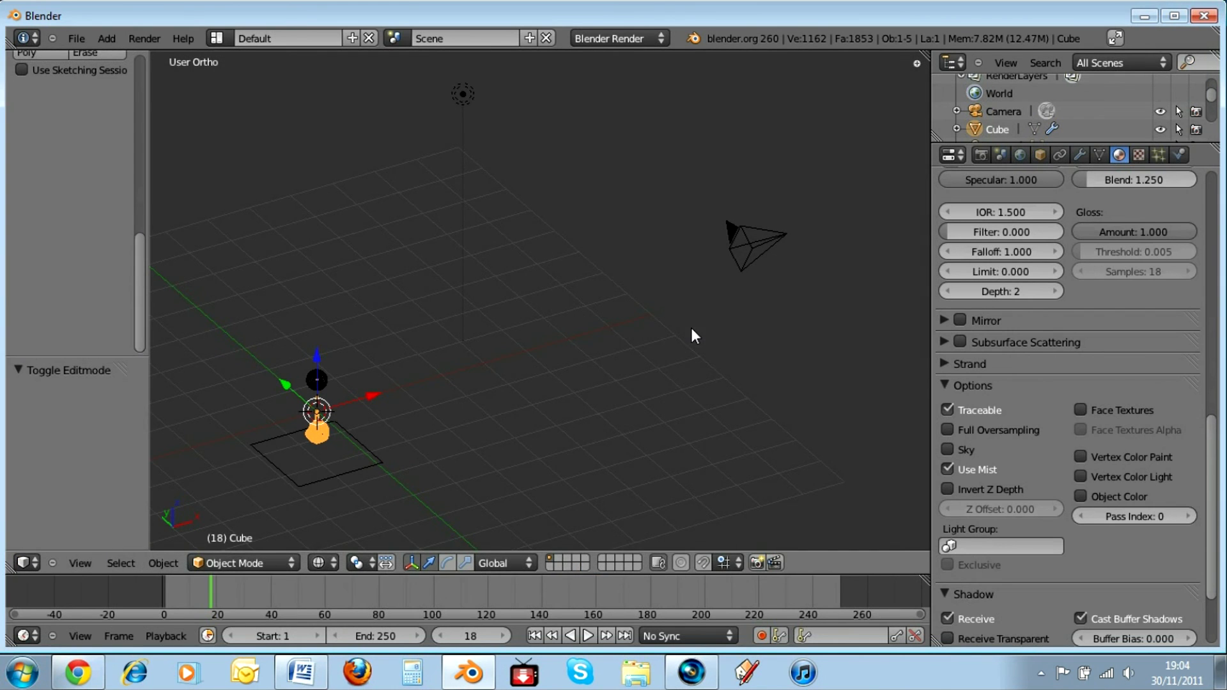
Play the fluid animation and stop it at frame 93.
left_click(588, 636)
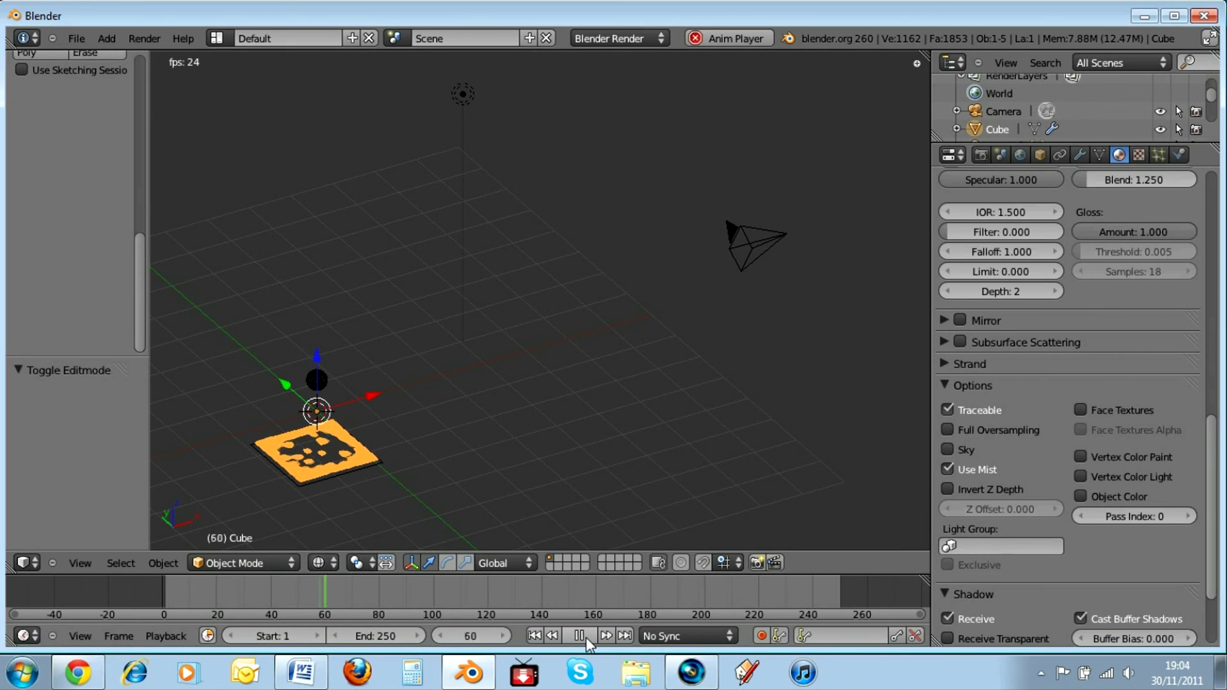
left_click(582, 636)
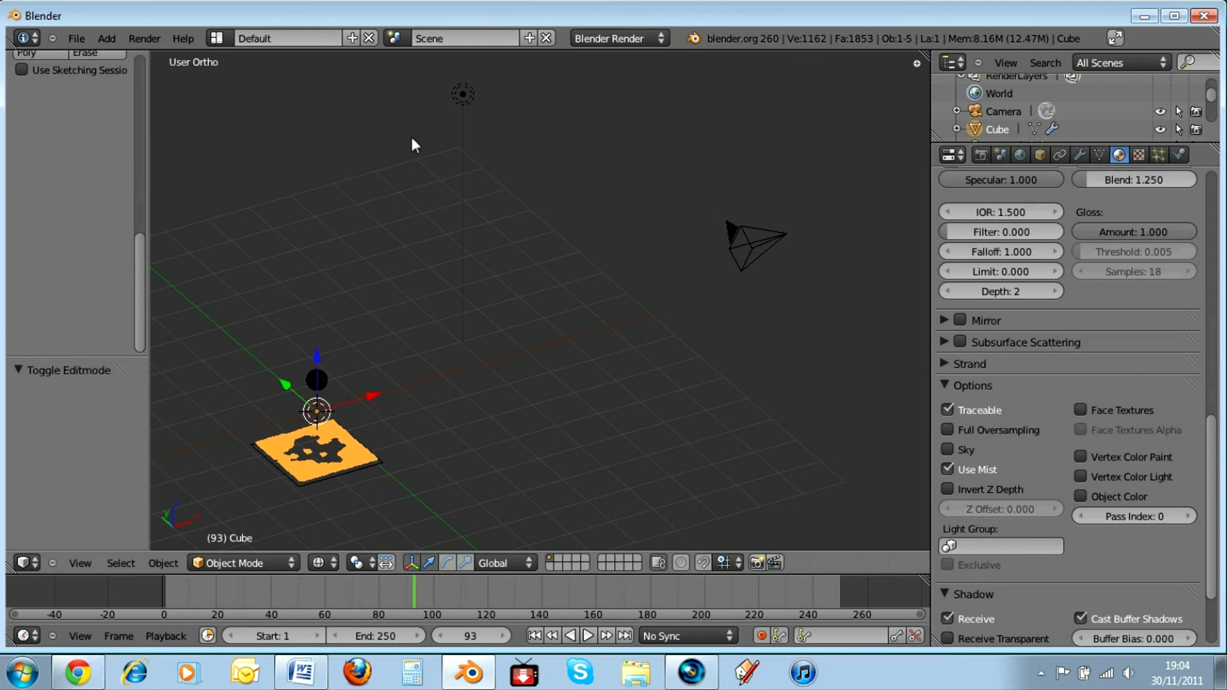
left_click(144, 39)
left_click(145, 38)
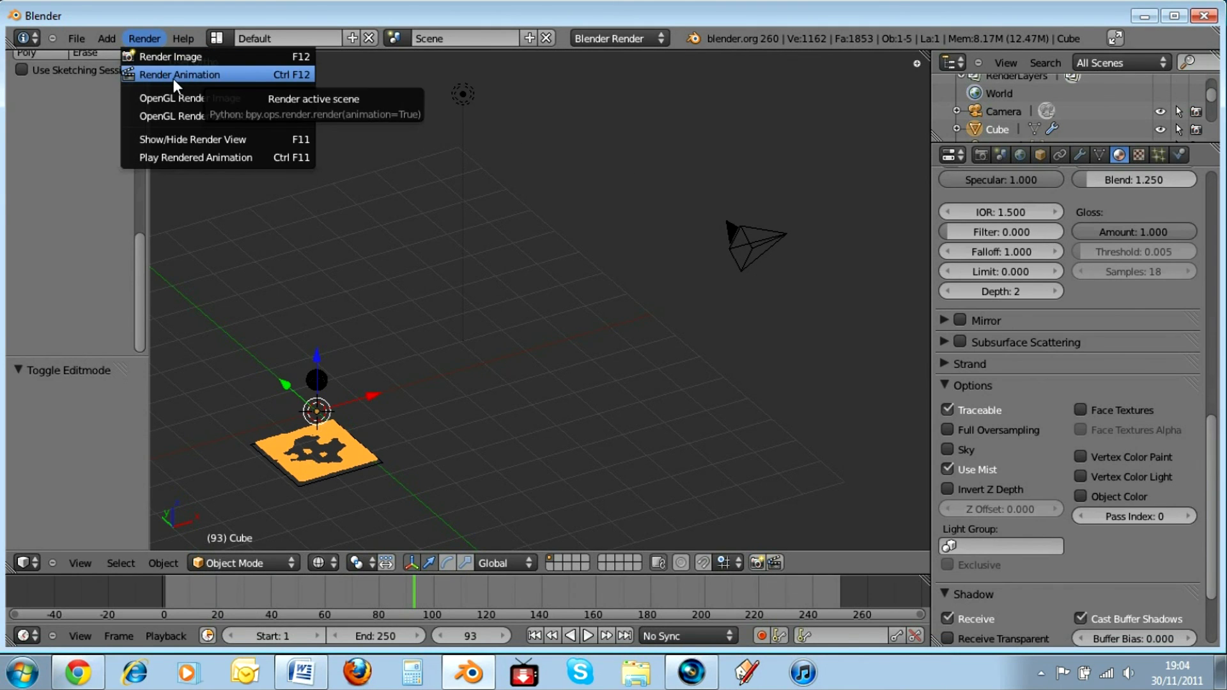
left_click(527, 197)
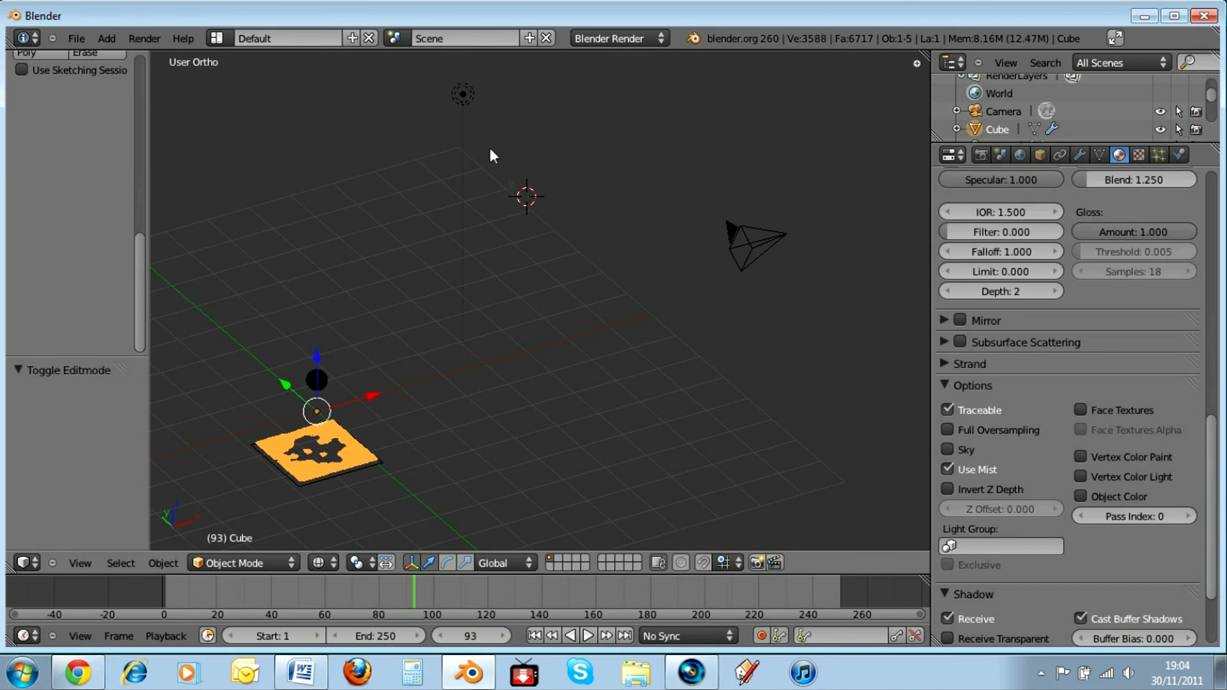
right_click(466, 102)
right_click(770, 242)
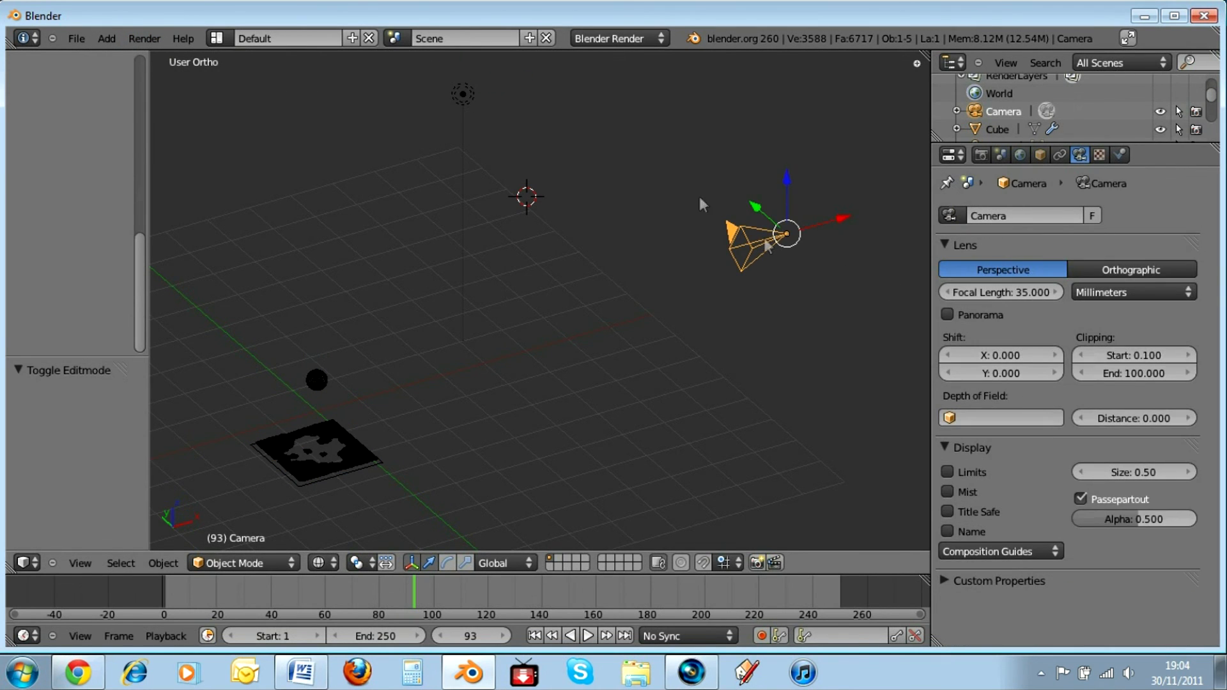
right_click(467, 101)
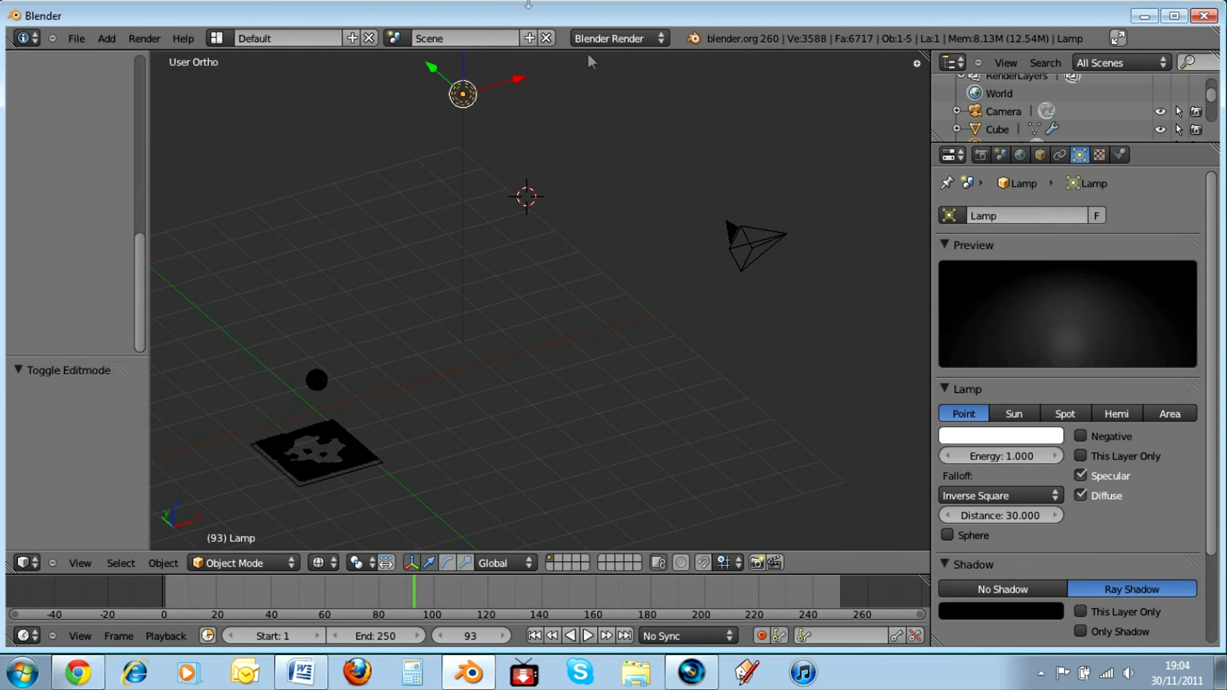
right_click(730, 227)
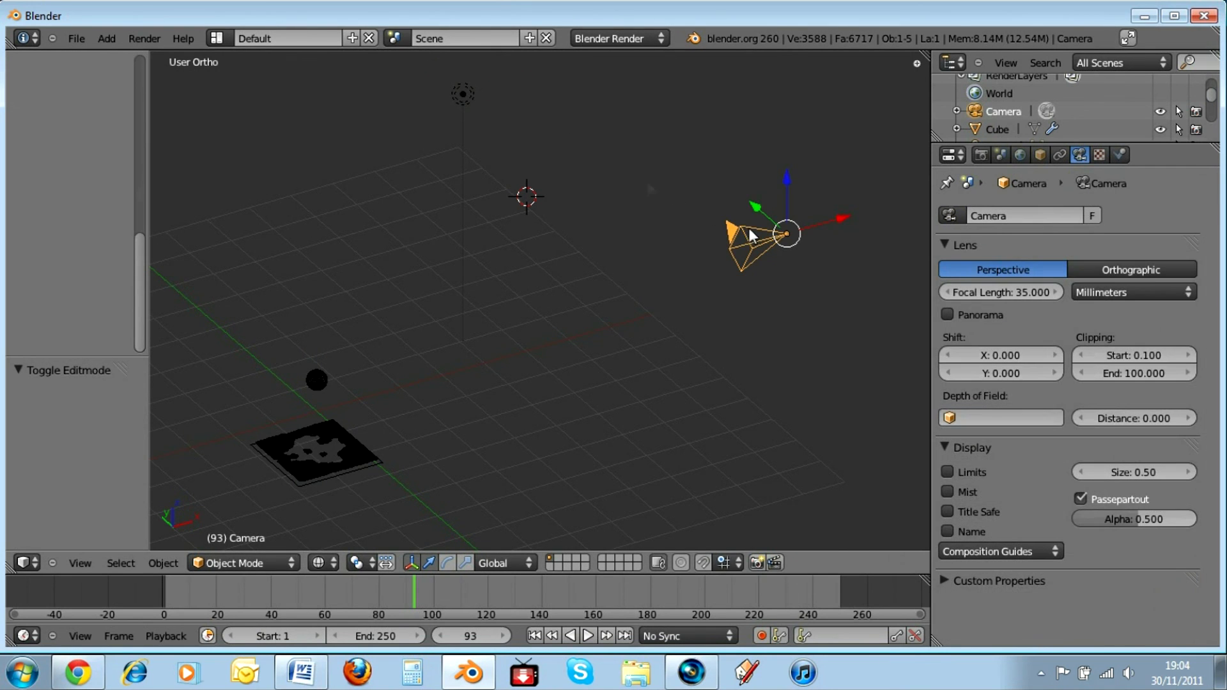
right_click(465, 97)
right_click(769, 243)
right_click(461, 96)
right_click(747, 237)
right_click(468, 98)
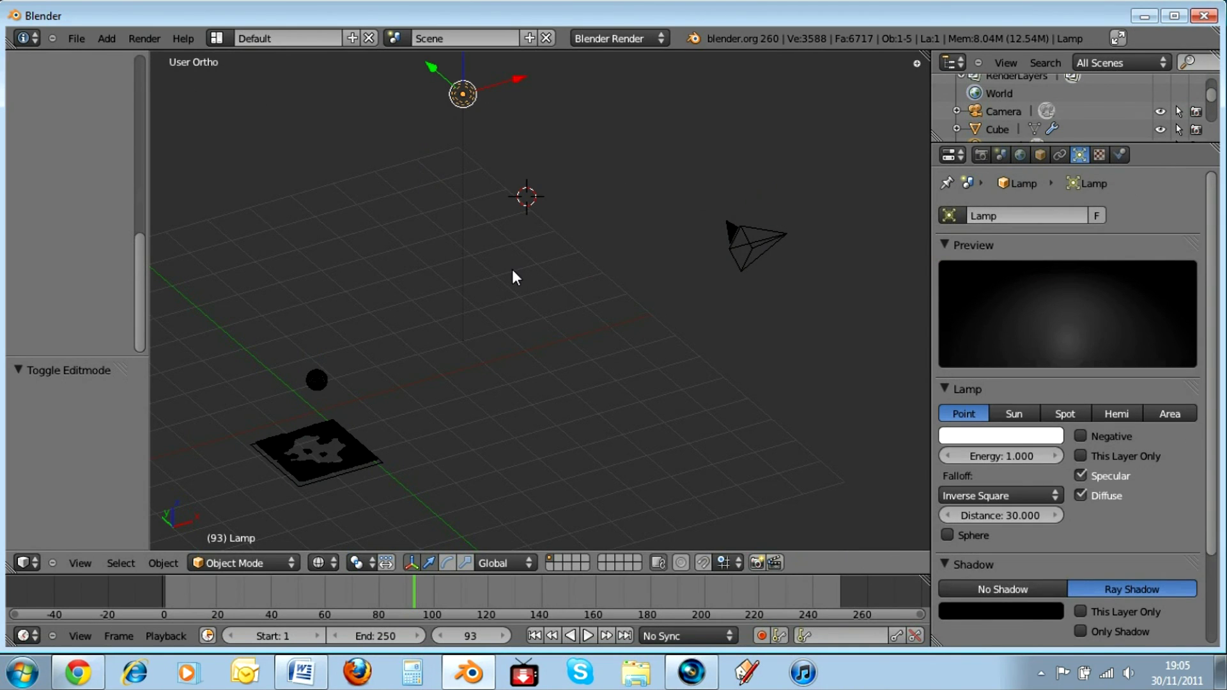